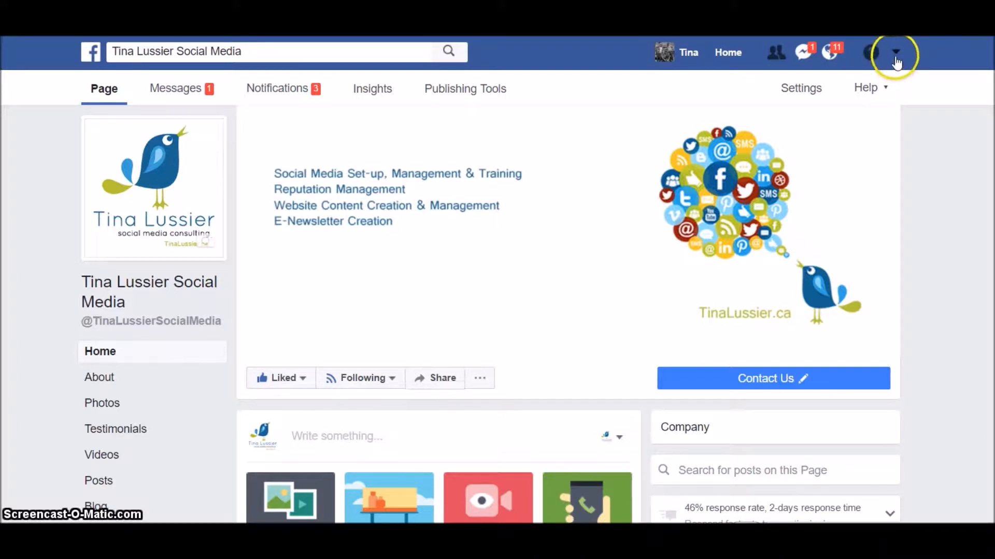
- Choose Create Page from the account dropdown in Facebook's top bar
left_click(897, 53)
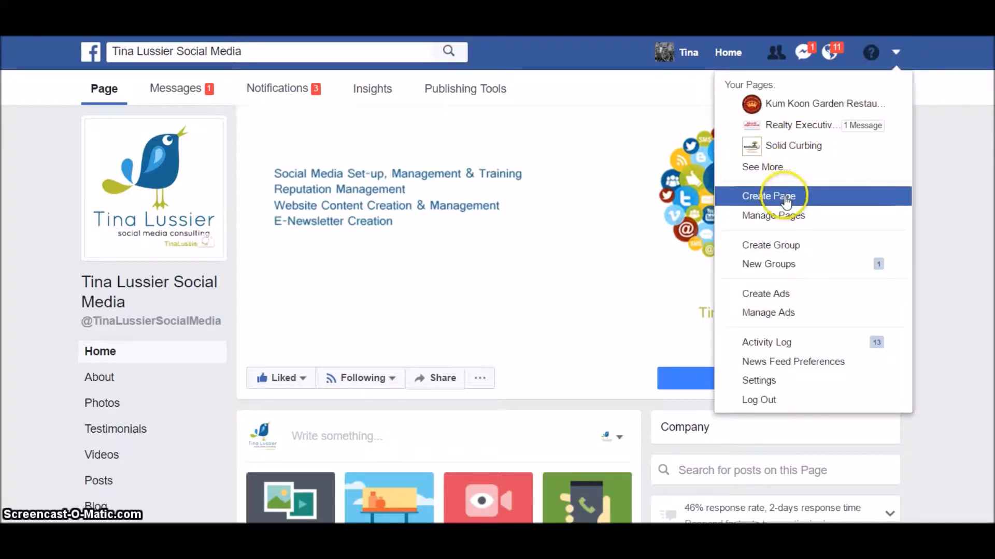
left_click(809, 195)
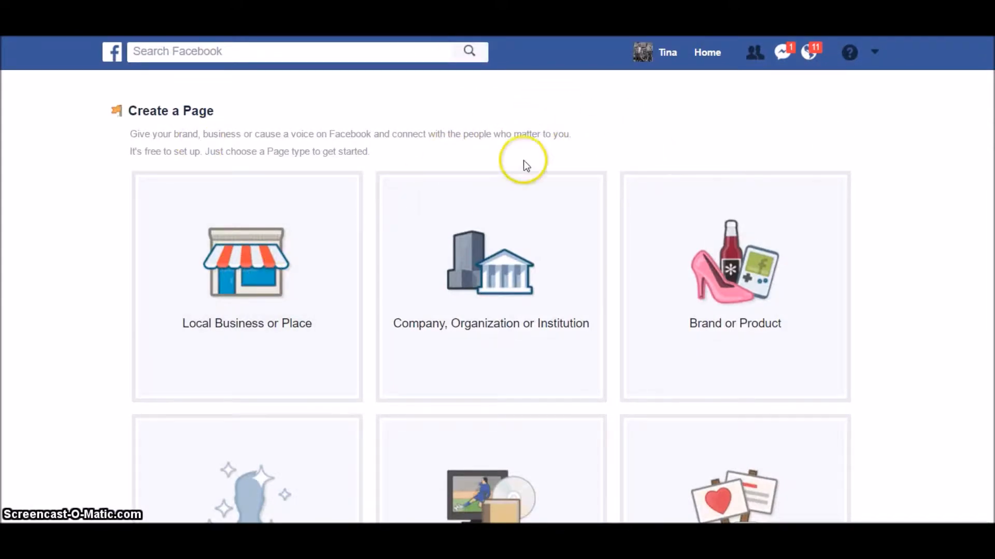
- Set up a Company, Organization or Institution page with the realtor's page name and Company category
left_click(501, 342)
left_click(570, 268)
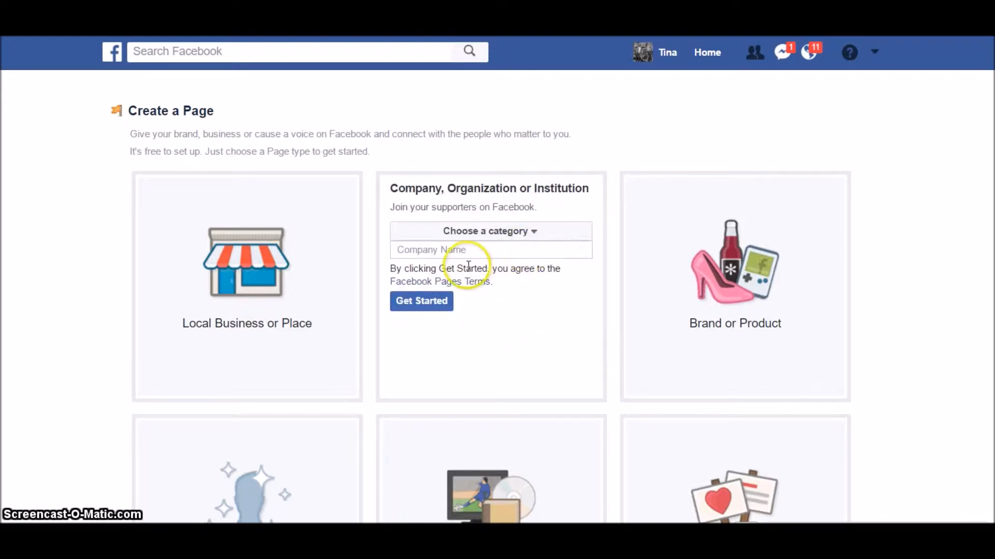
left_click(455, 250)
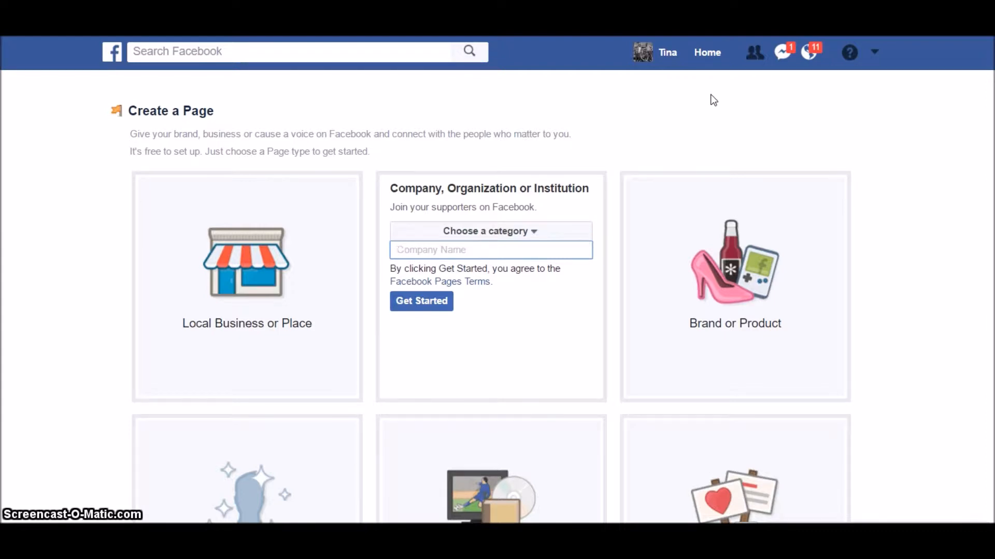
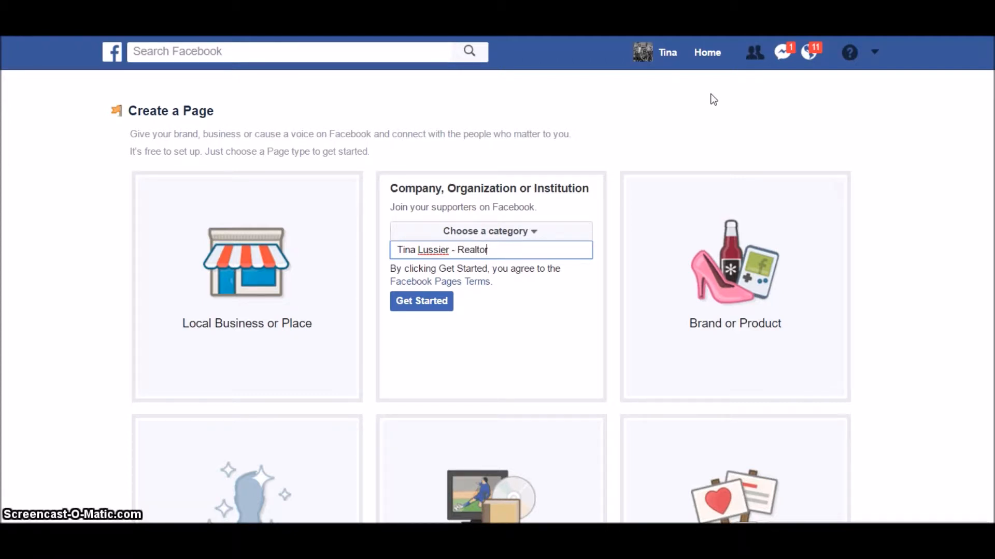
left_click(534, 236)
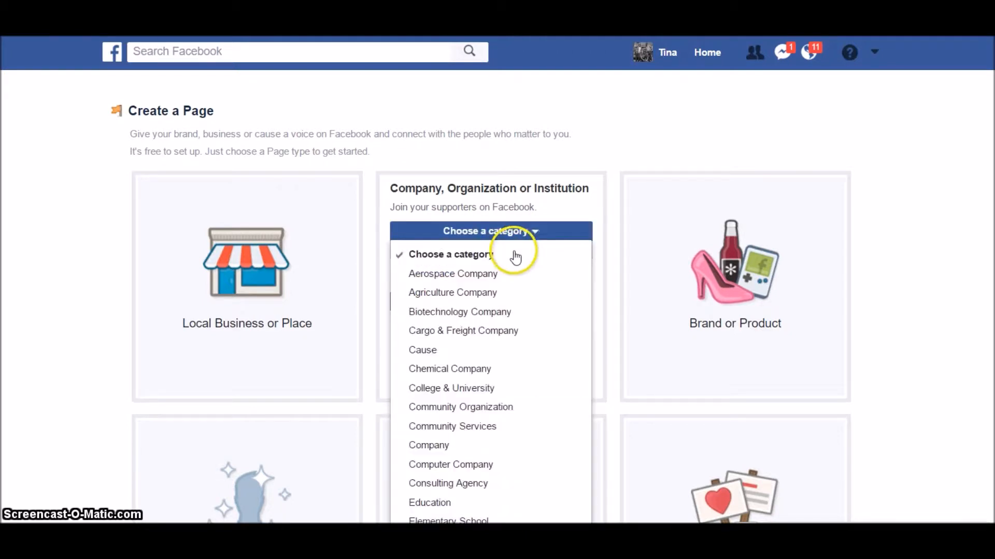
left_click(452, 451)
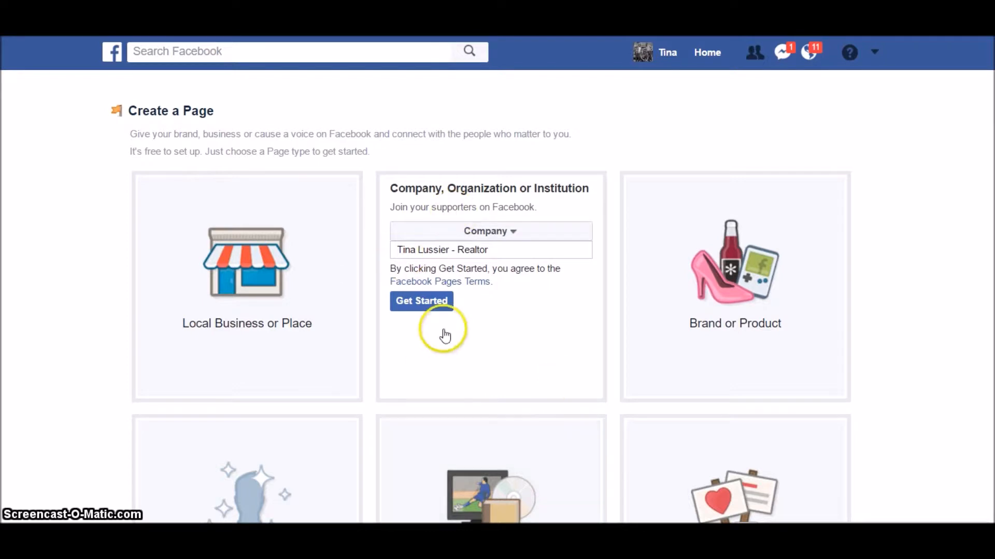
left_click(437, 306)
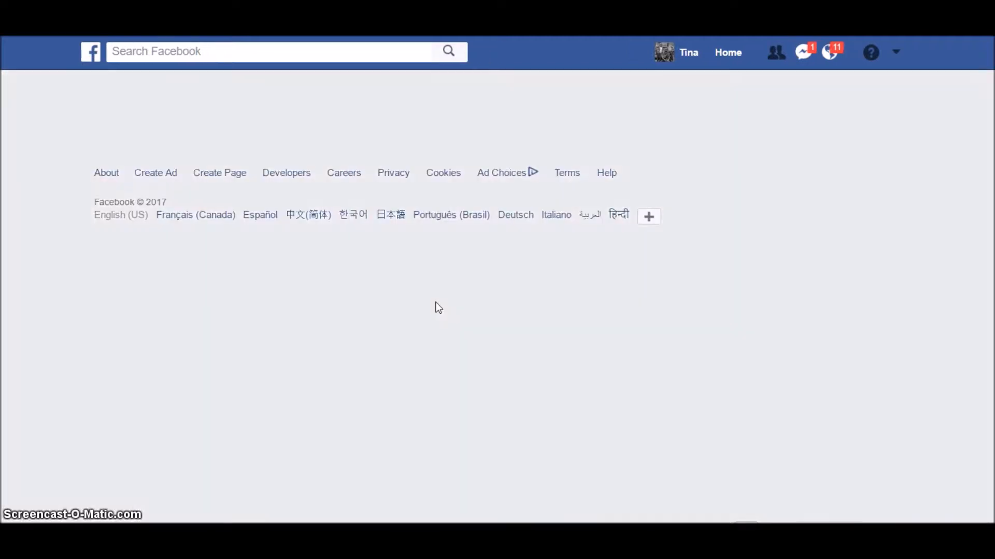
left_click(754, 287)
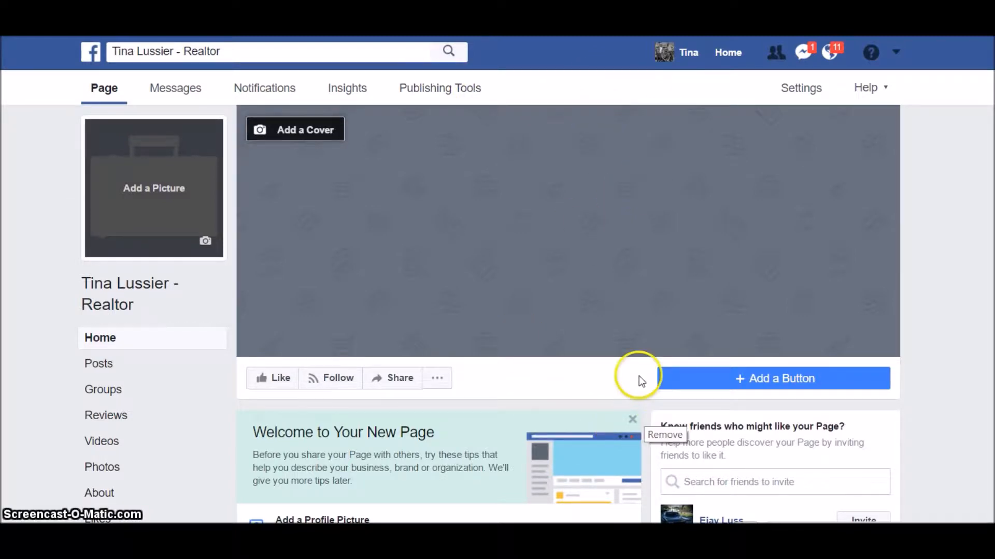
- Like the page, dismiss the welcome card, and save the blue Facebook logo as profile picture
left_click(277, 379)
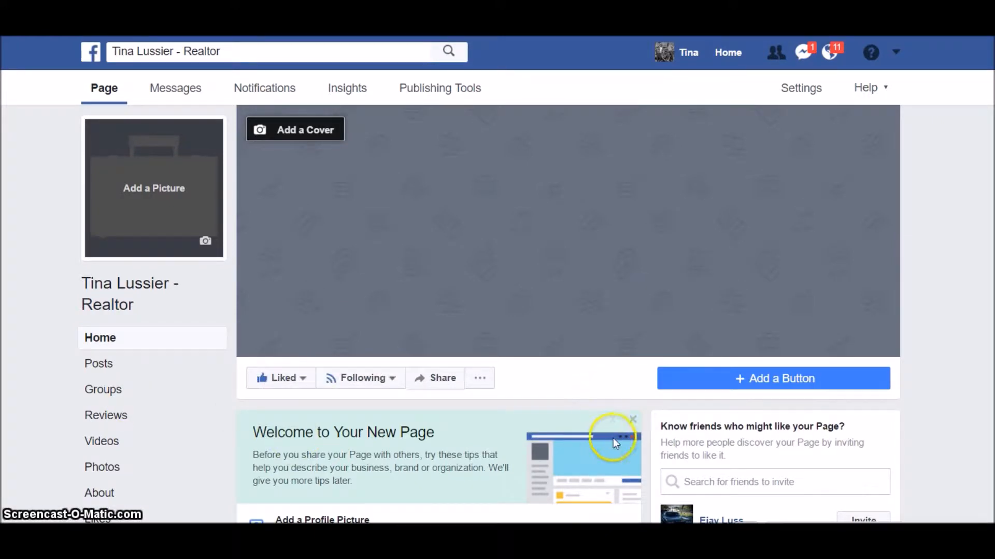
left_click(633, 420)
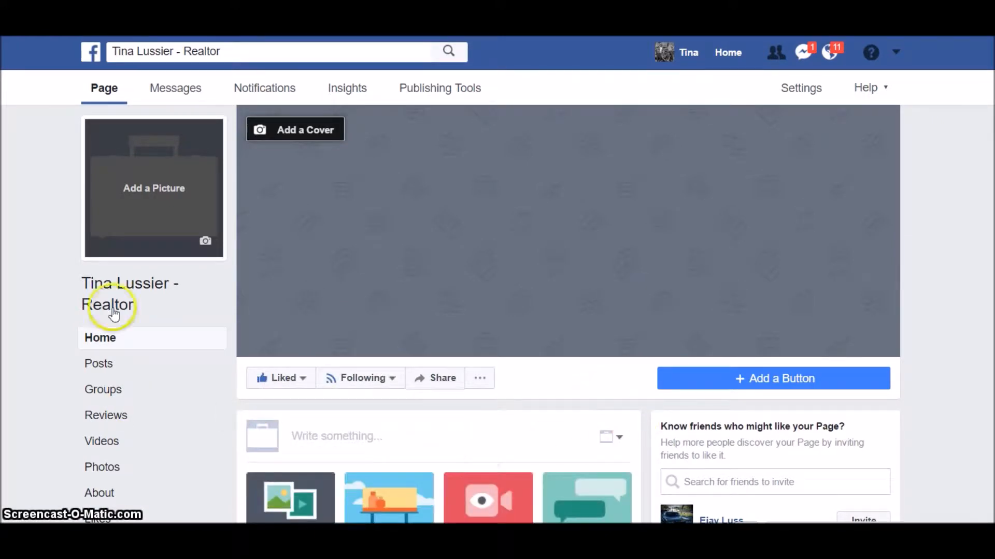
left_click(143, 187)
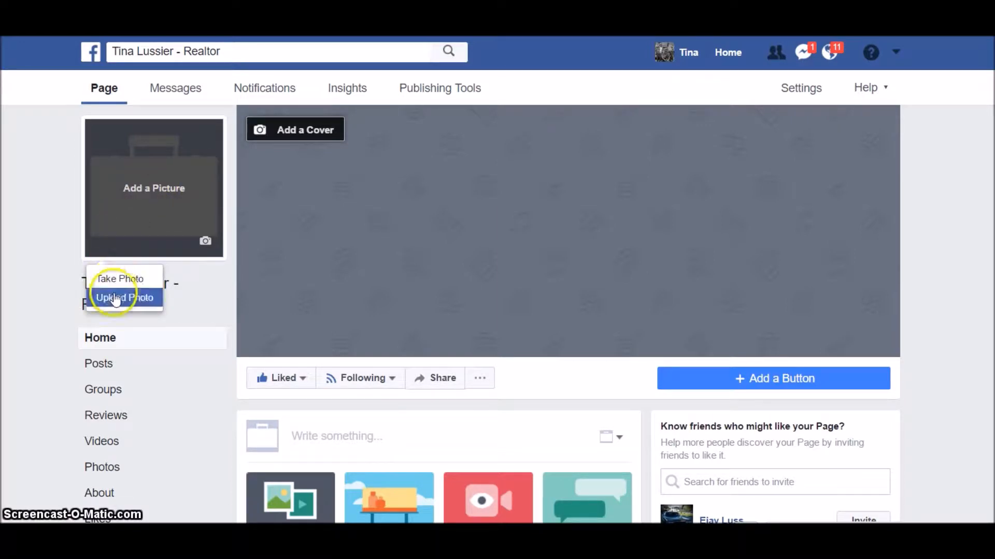
left_click(114, 296)
left_click(362, 104)
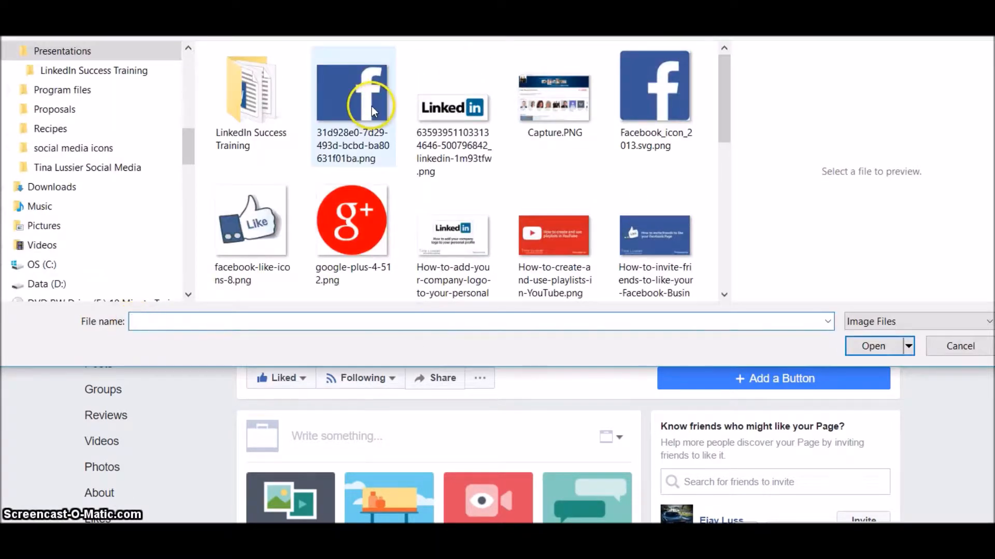
left_click(881, 346)
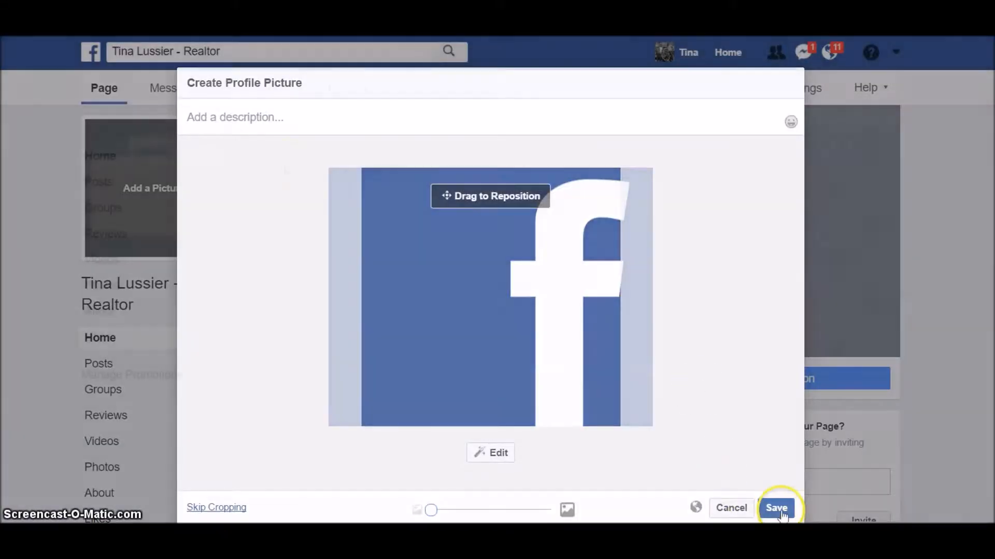
left_click(776, 509)
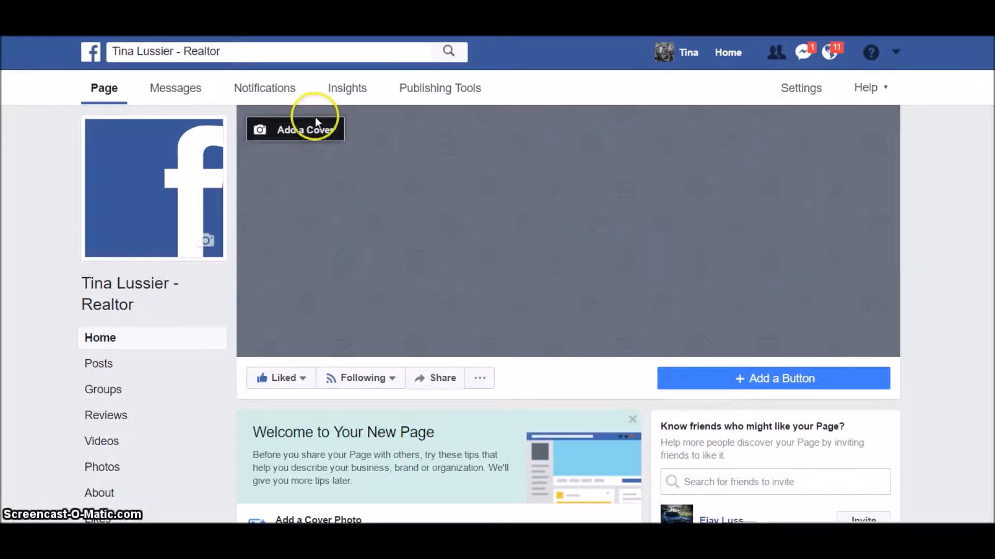
- Upload Facebook-cover---Realty-Executives-First-Choice.png as cover photo, reposition it, and save
left_click(319, 133)
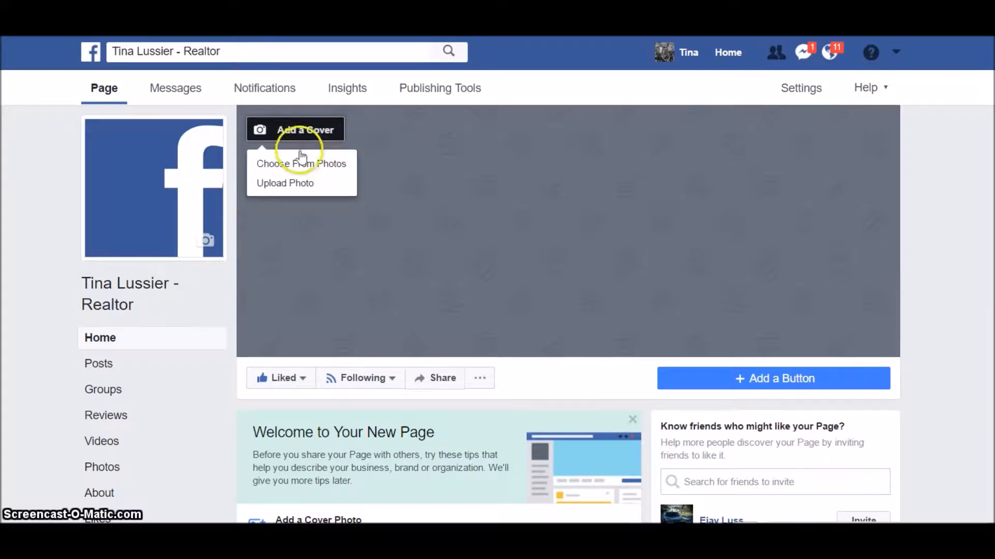
left_click(296, 186)
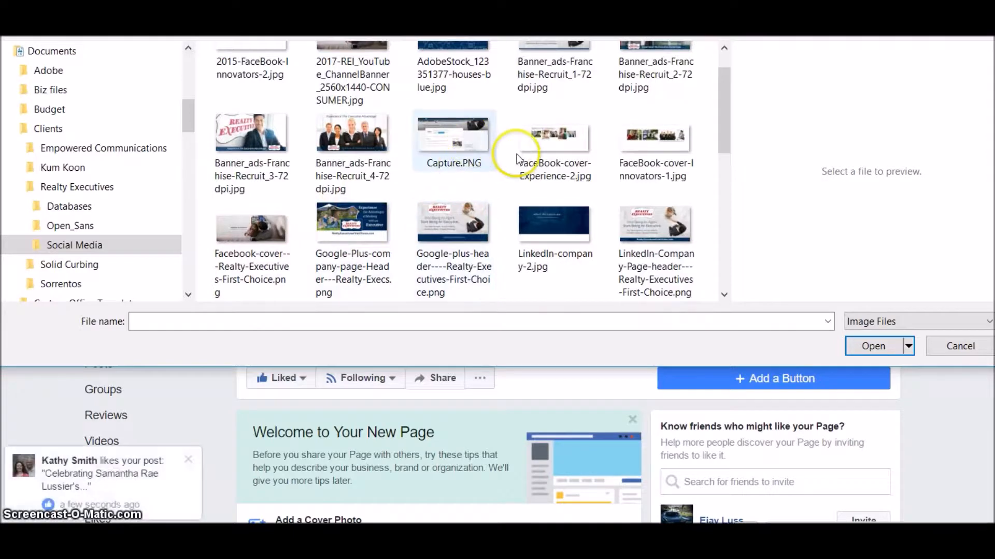
left_click(272, 228)
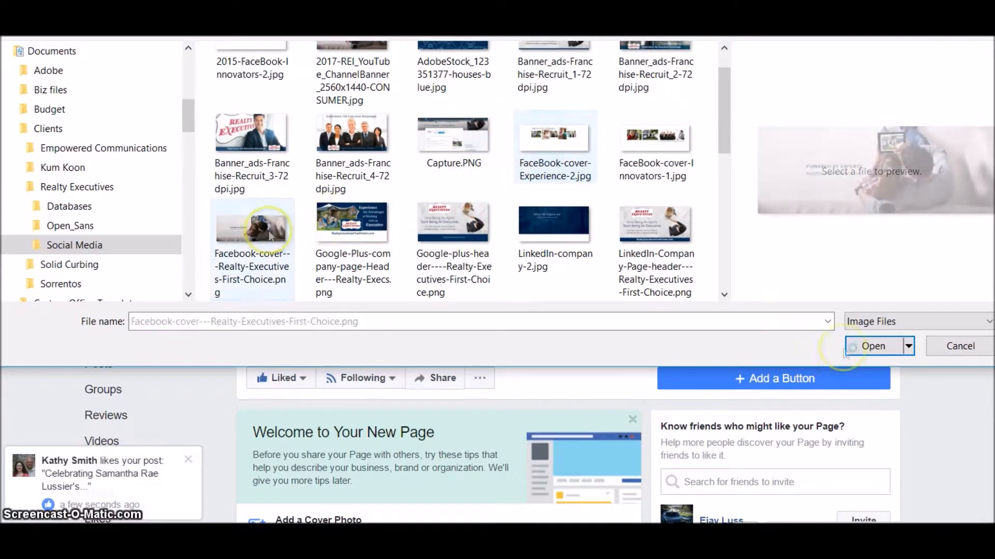
left_click(873, 346)
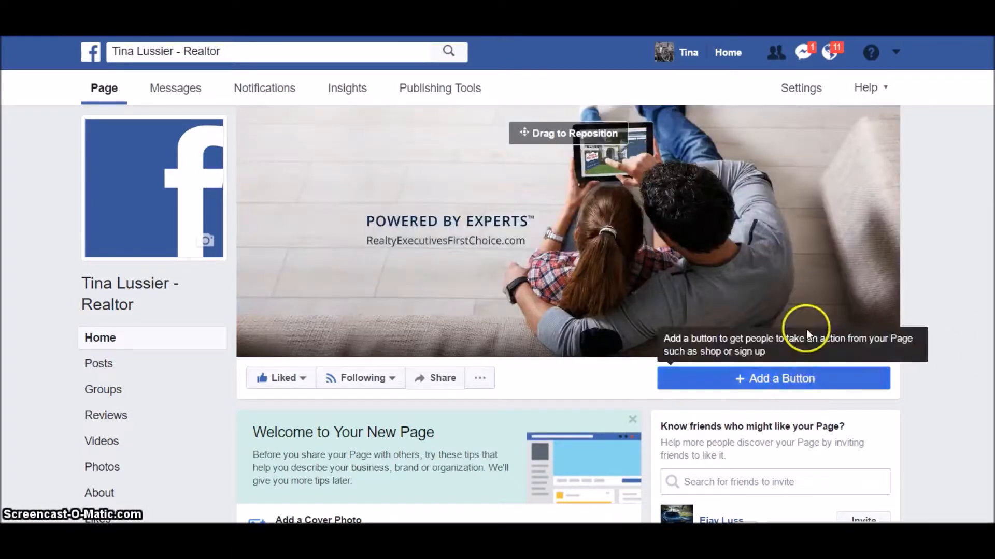
left_click_drag(833, 275, 780, 264)
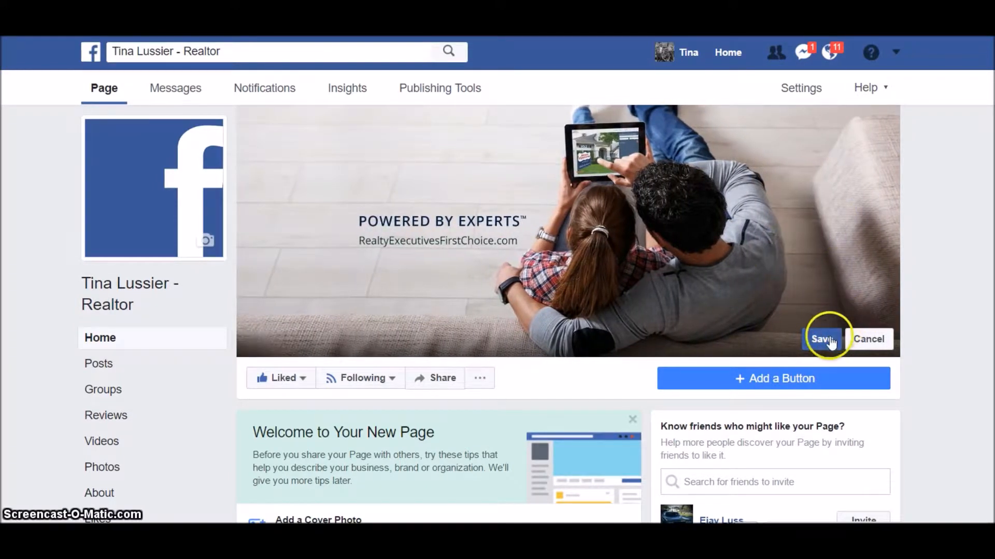
left_click(821, 338)
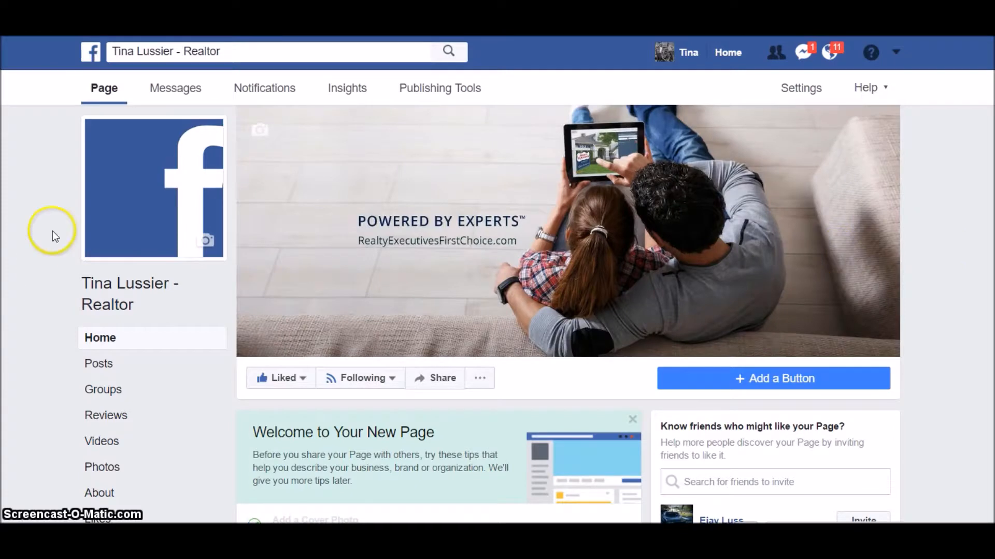
mouse_move(205, 249)
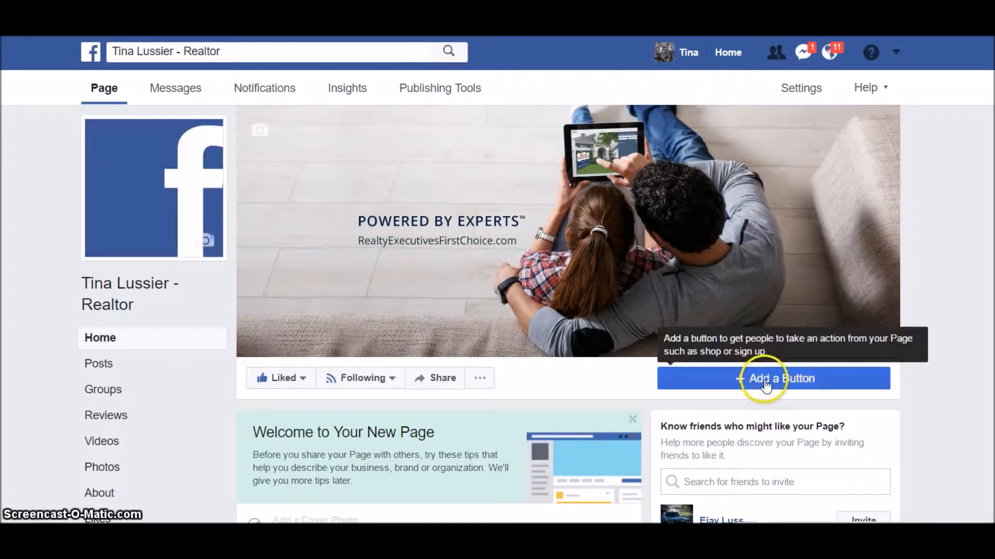
- Start adding a Call Now button, then close the setup without adding it
left_click(766, 386)
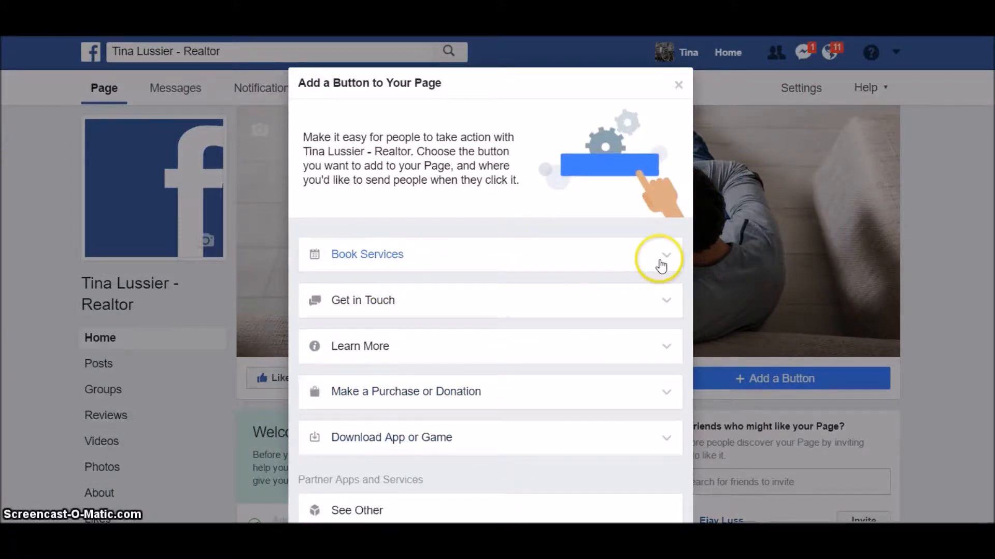
left_click(647, 310)
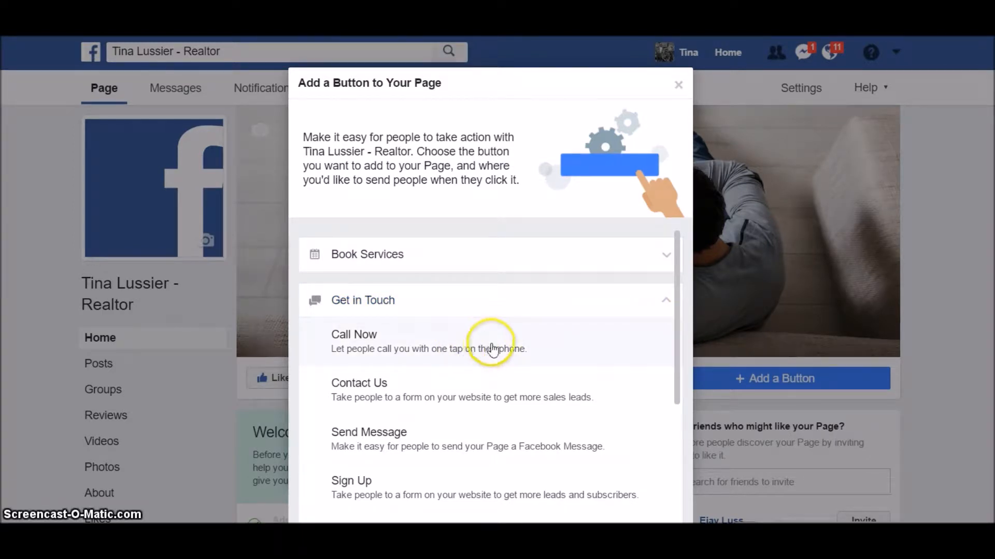
left_click(499, 352)
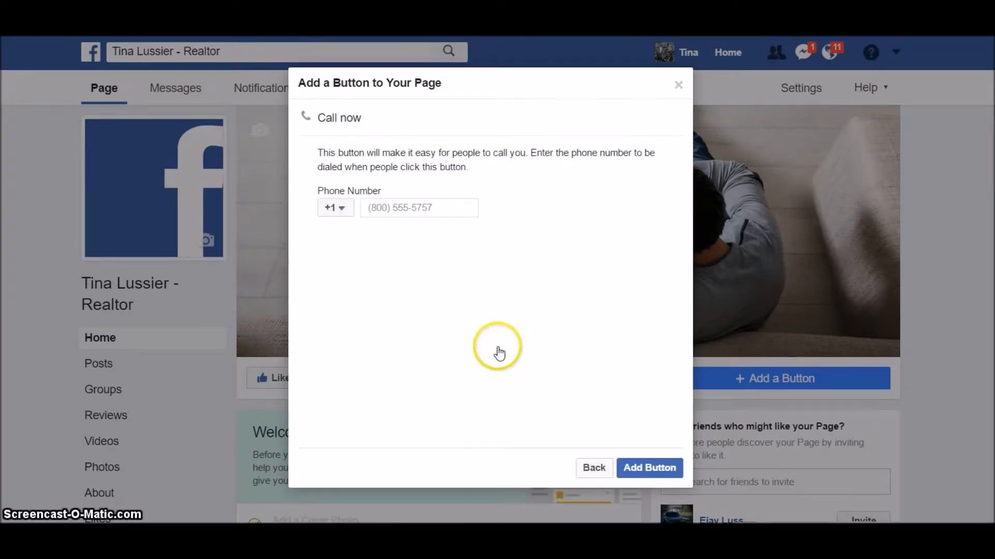
left_click(396, 210)
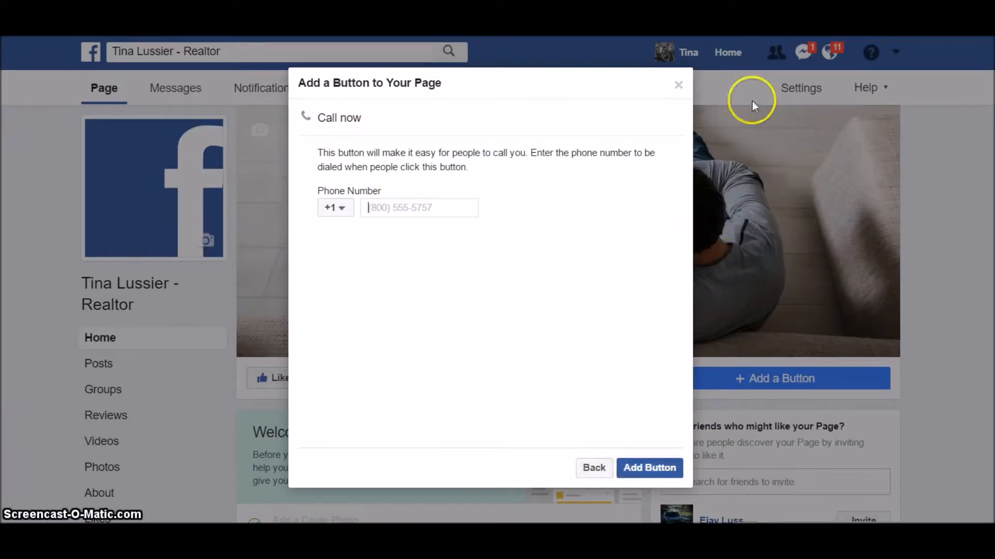
left_click(678, 85)
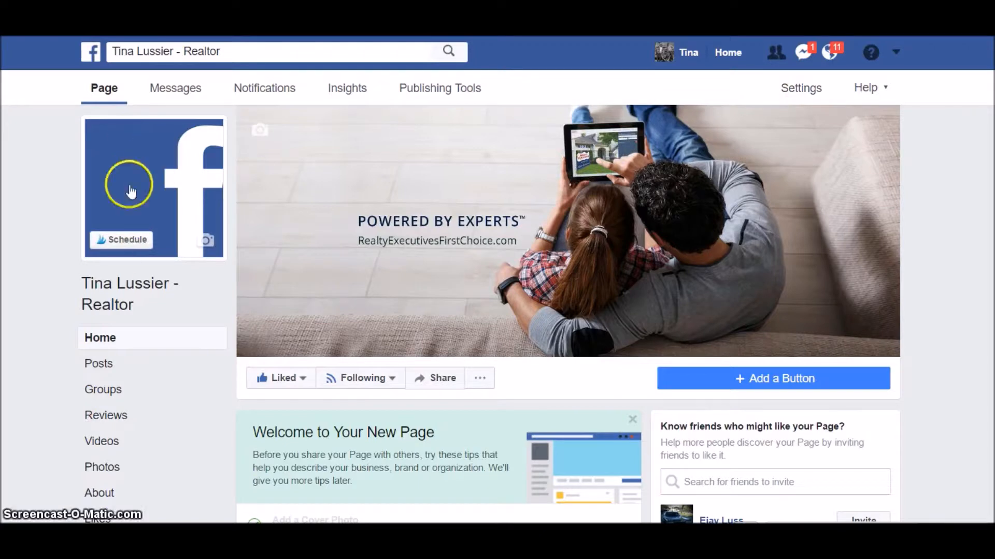
scroll(132, 349, "down", 2)
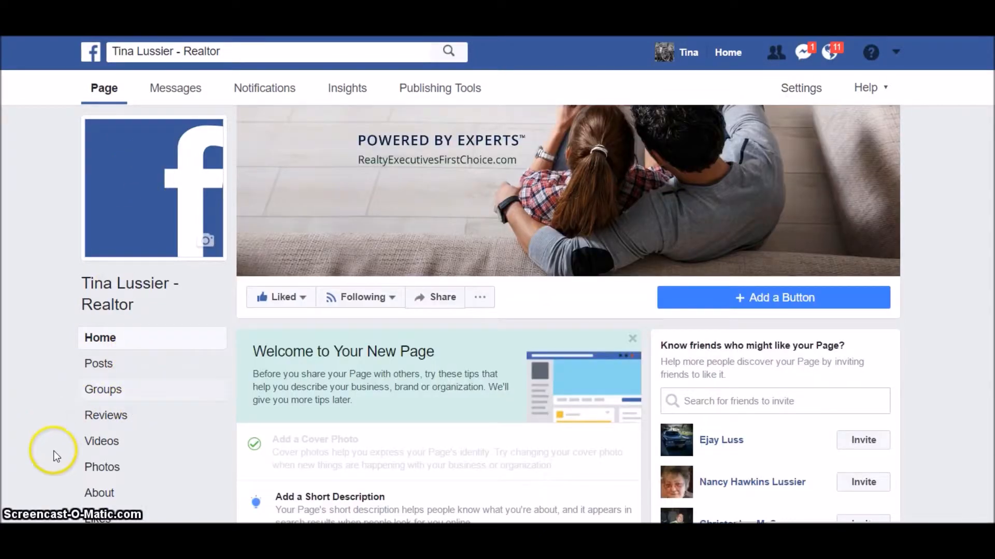
- Open the About section and cancel out of the empty story Description editor
left_click(101, 493)
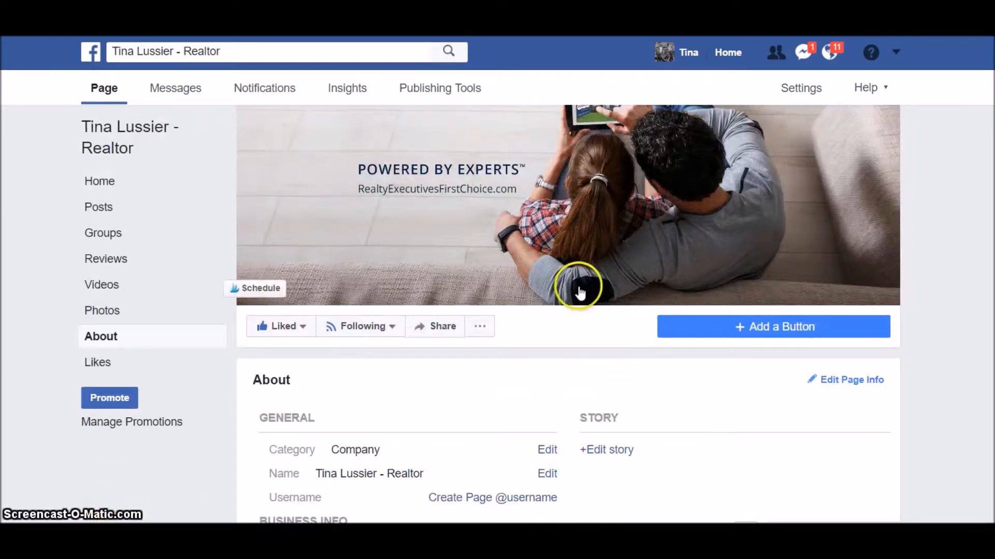
scroll(579, 292, "down", 3)
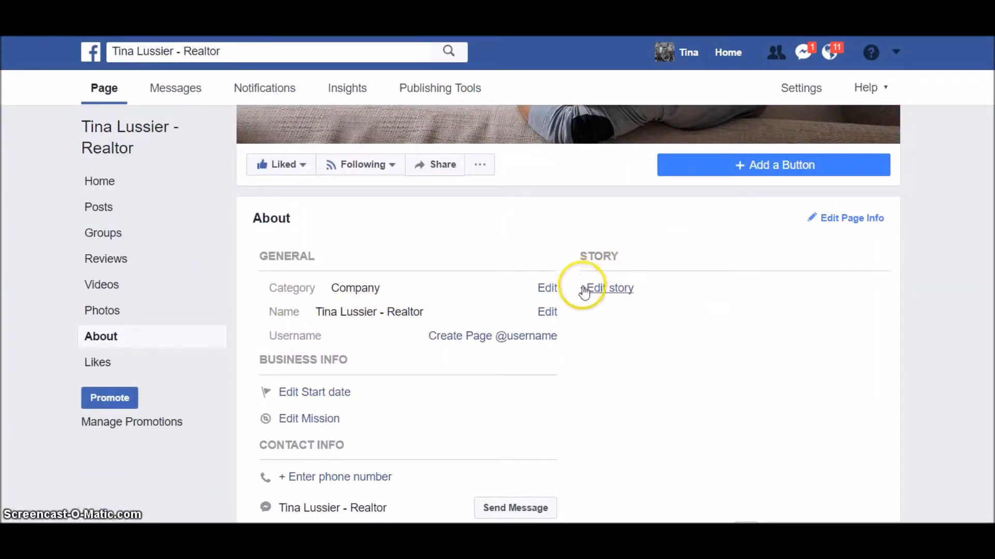
left_click(621, 293)
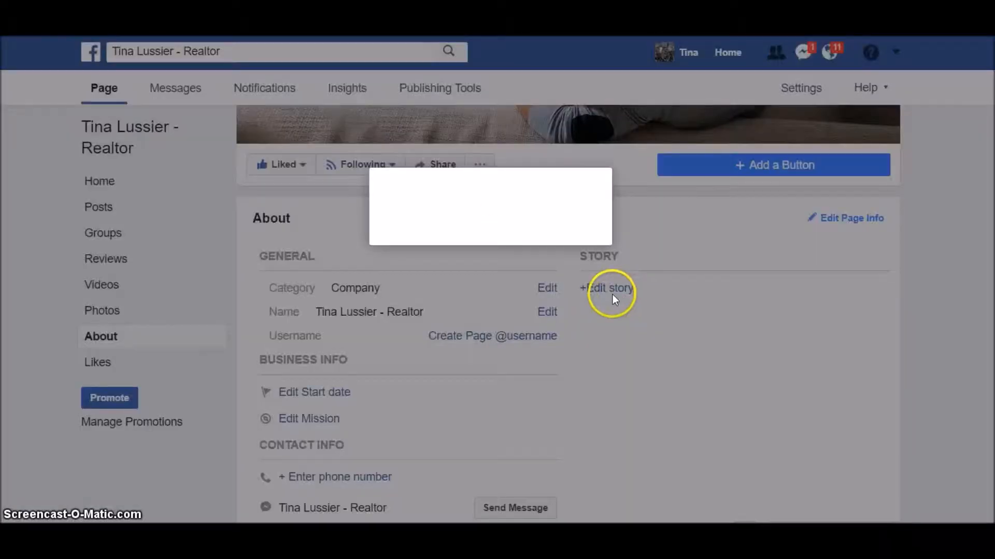
left_click(391, 231)
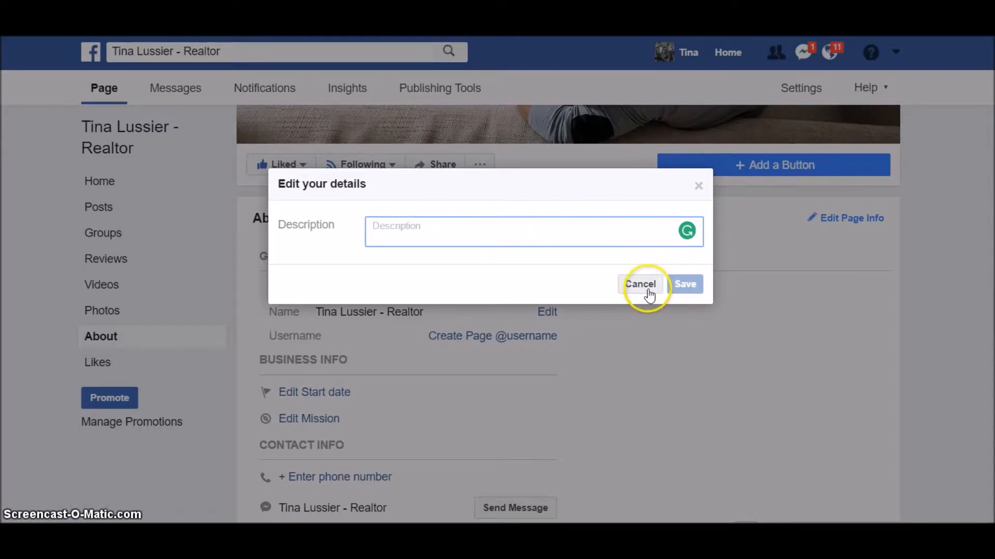
left_click(447, 234)
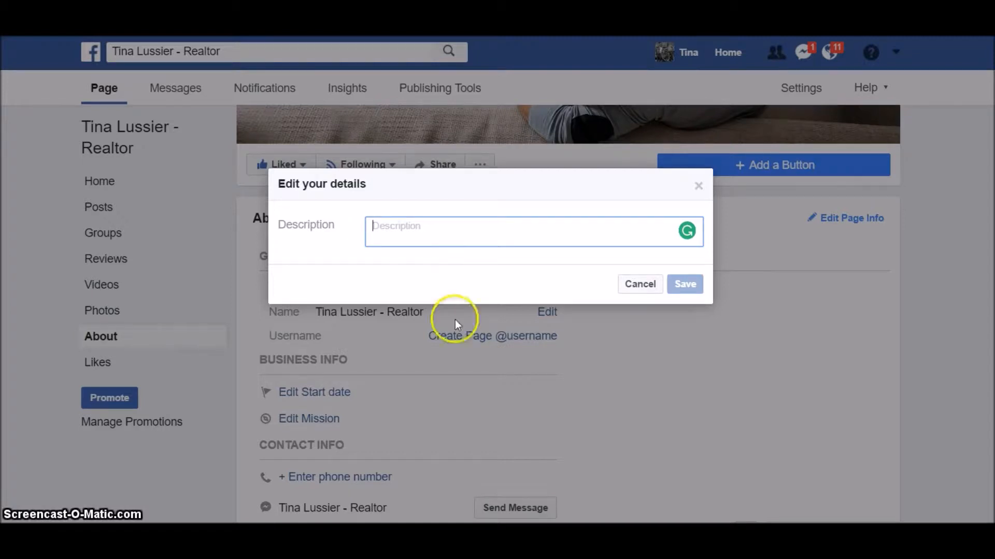
left_click(639, 285)
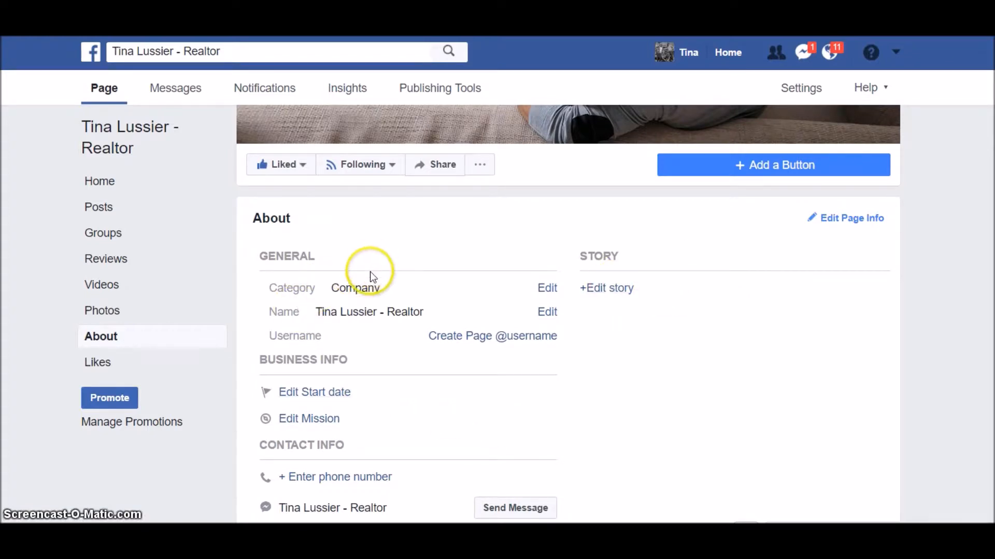
- Scroll through the About section's business, contact and more-info details and back up
scroll(366, 278, "down", 3)
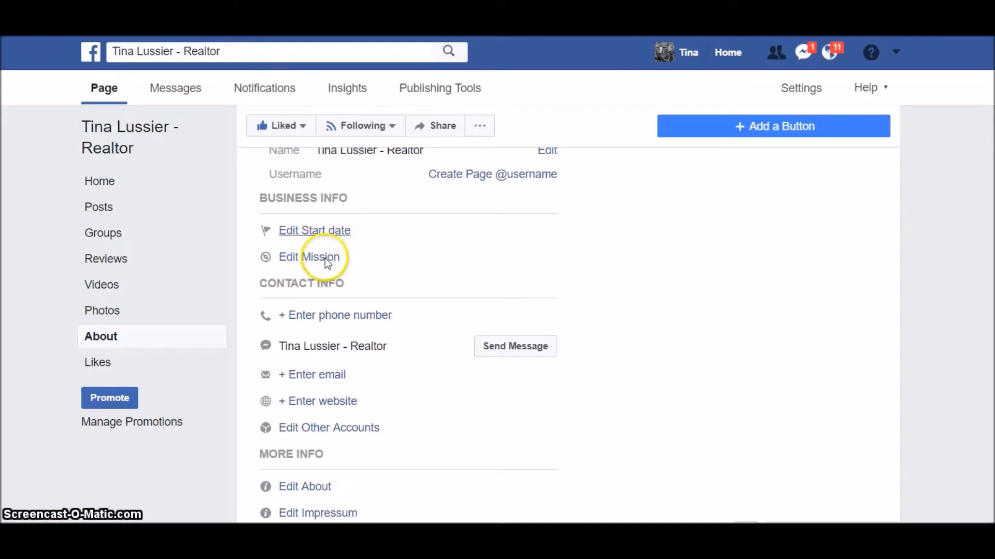
scroll(358, 272, "down", 2)
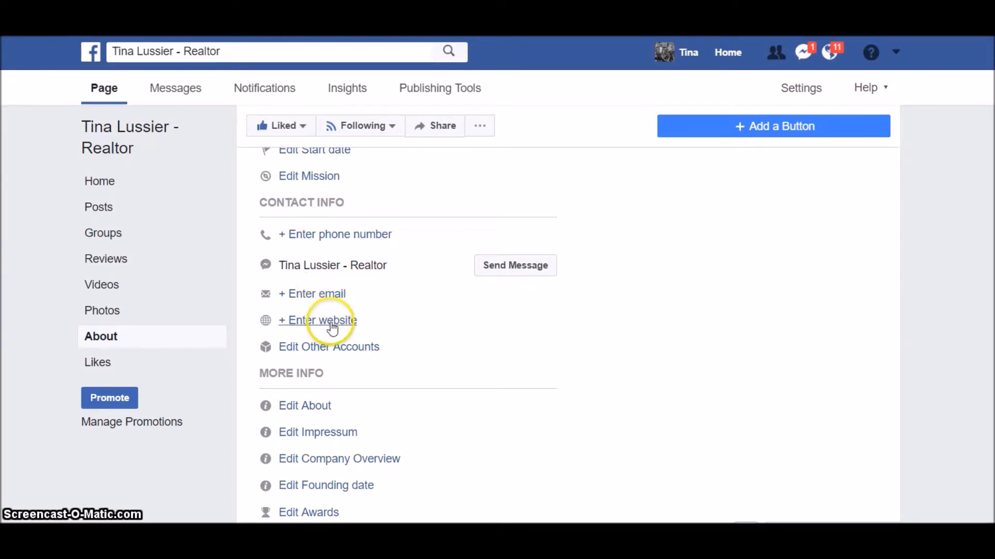
scroll(388, 334, "down", 3)
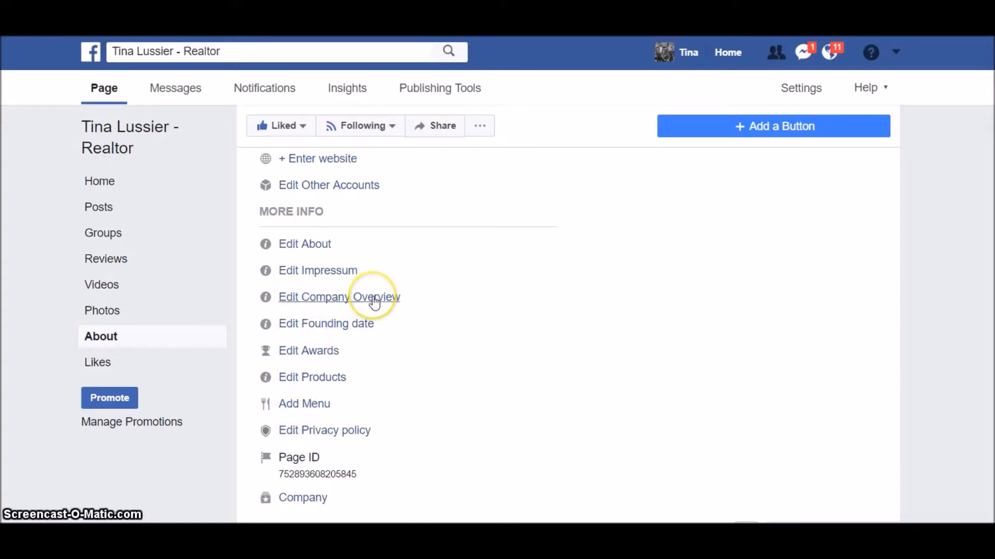
scroll(332, 346, "down", 2)
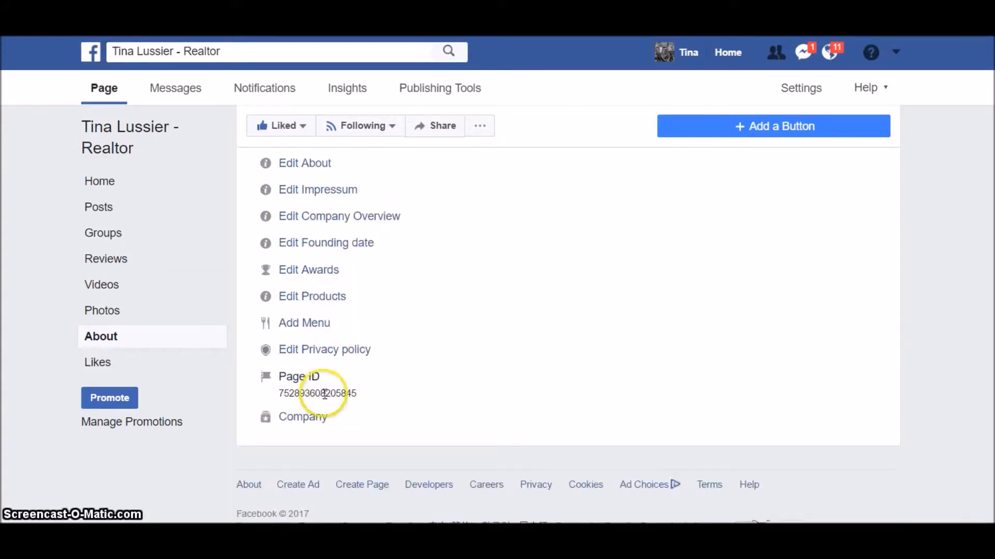
scroll(307, 337, "up", 4)
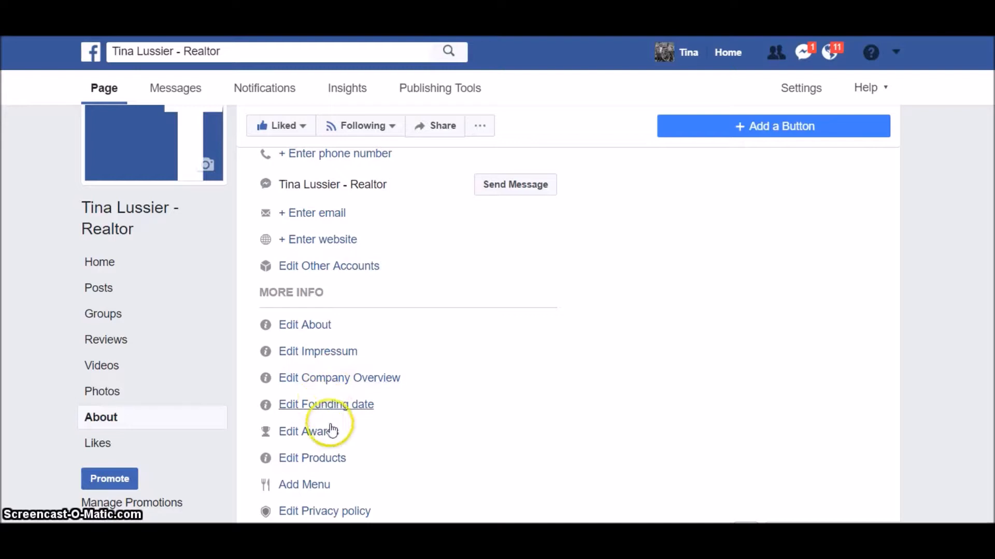
scroll(363, 394, "up", 7)
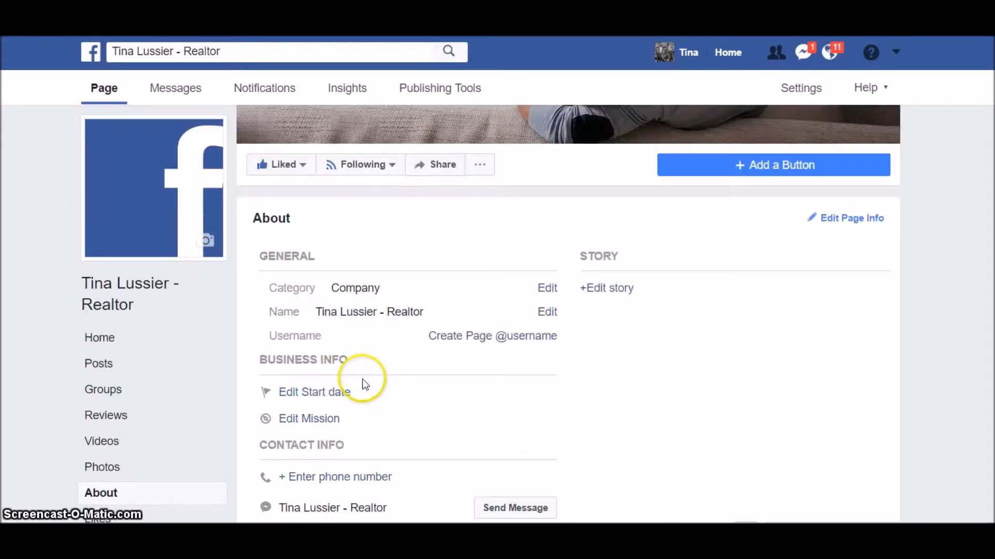
scroll(815, 113, "up", 3)
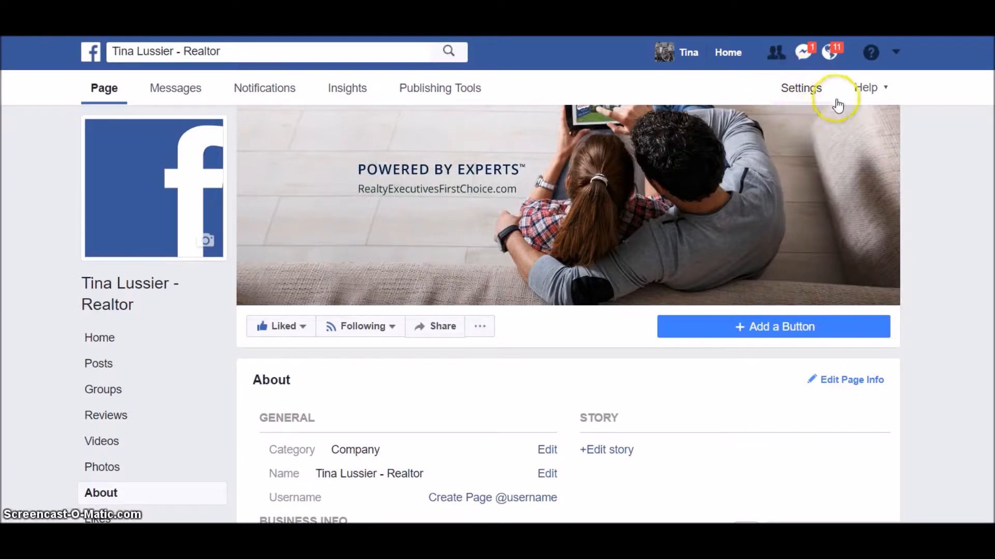
- In the page settings, pin the page to your shortcuts and save the change
left_click(802, 89)
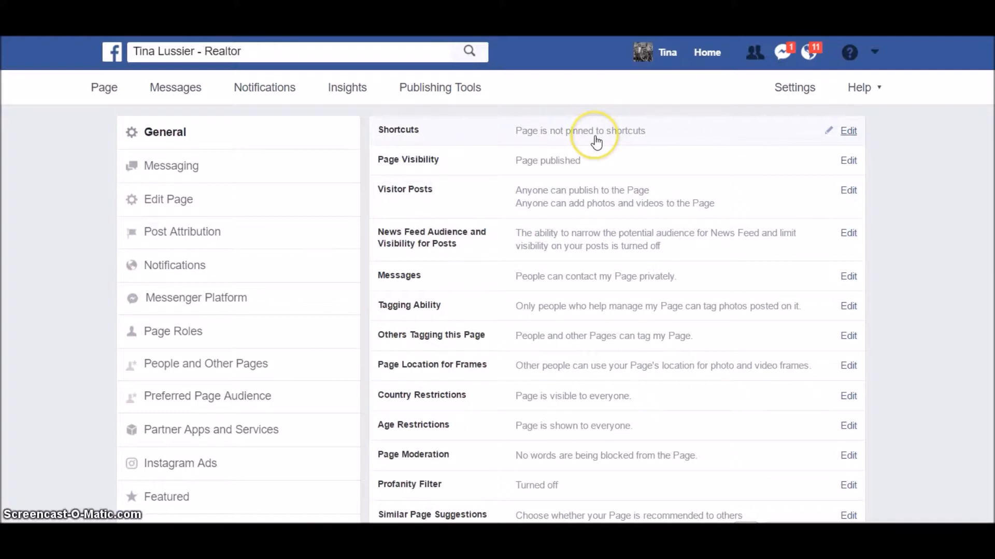
left_click(848, 131)
left_click(519, 129)
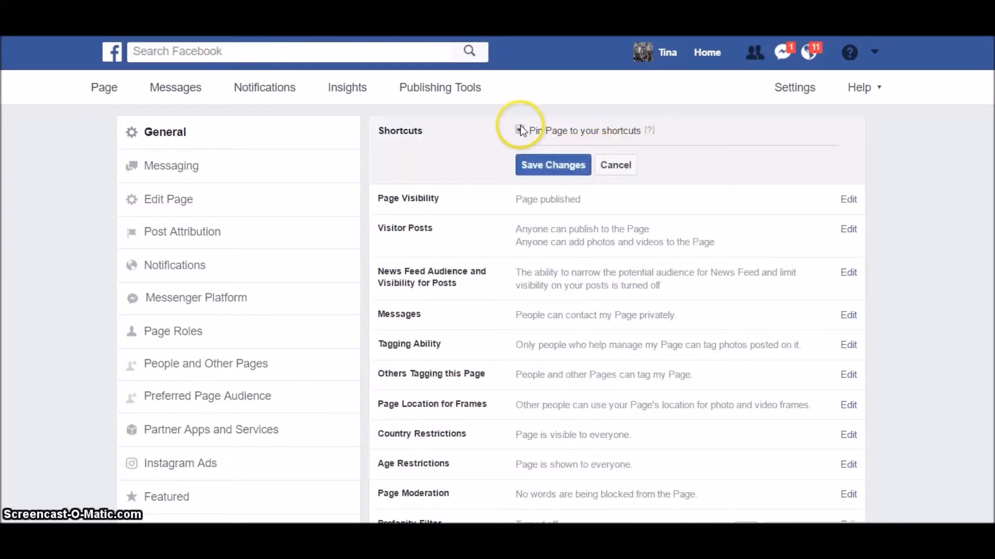
left_click(553, 163)
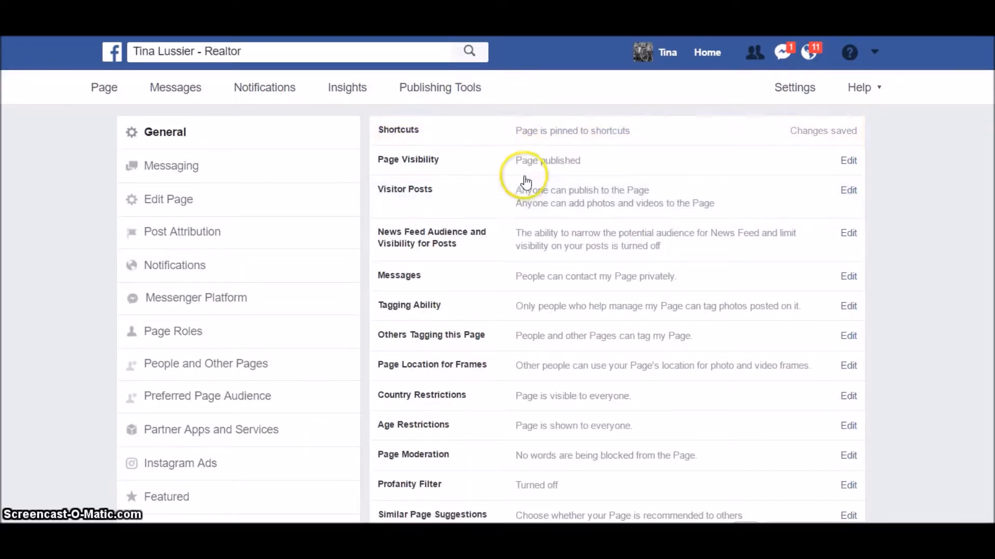
- Open the profile link in a new tab and bring up the Visitor Posts setting
right_click(665, 58)
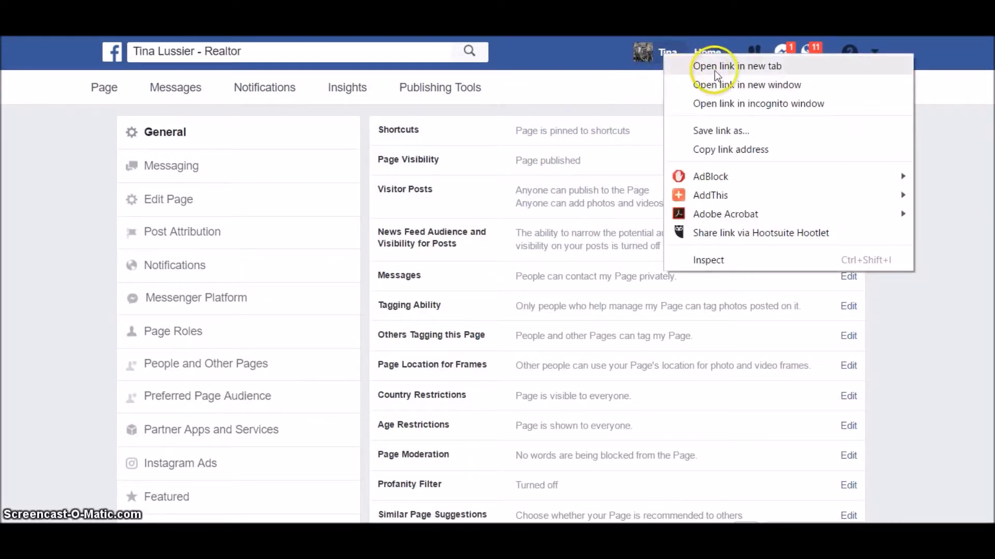
left_click(714, 70)
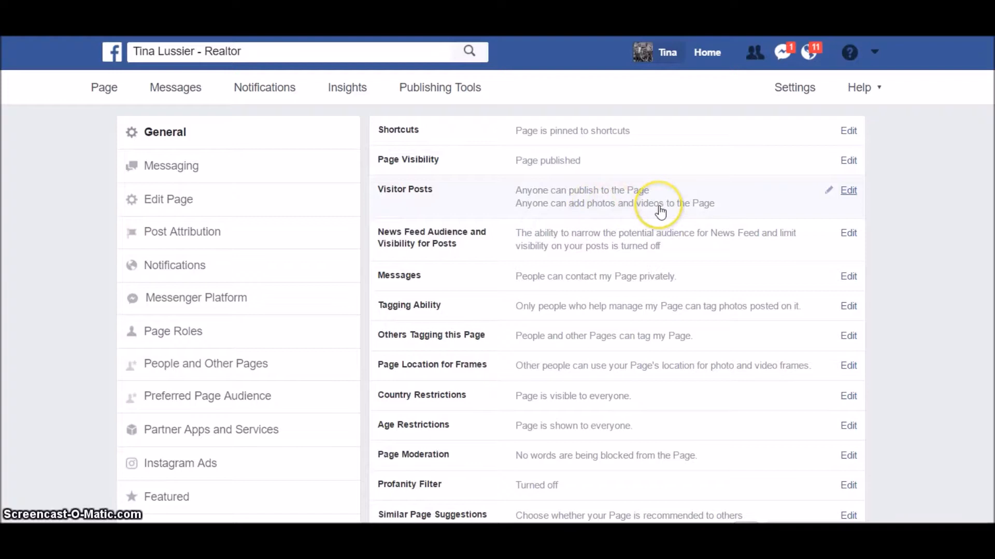
left_click(849, 192)
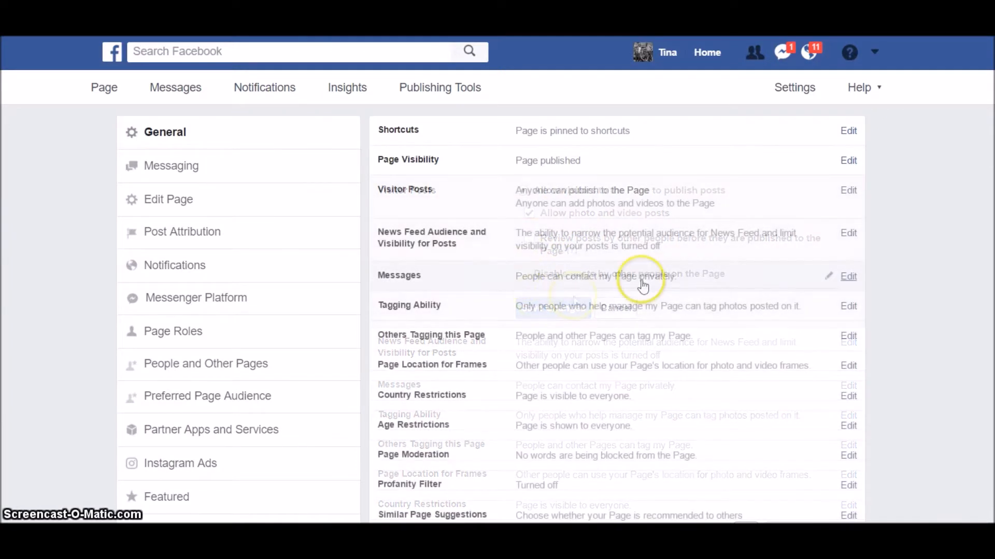
- Allow others to tag the page's photos and videos, leaving Messages and Others Tagging unchanged
left_click(847, 280)
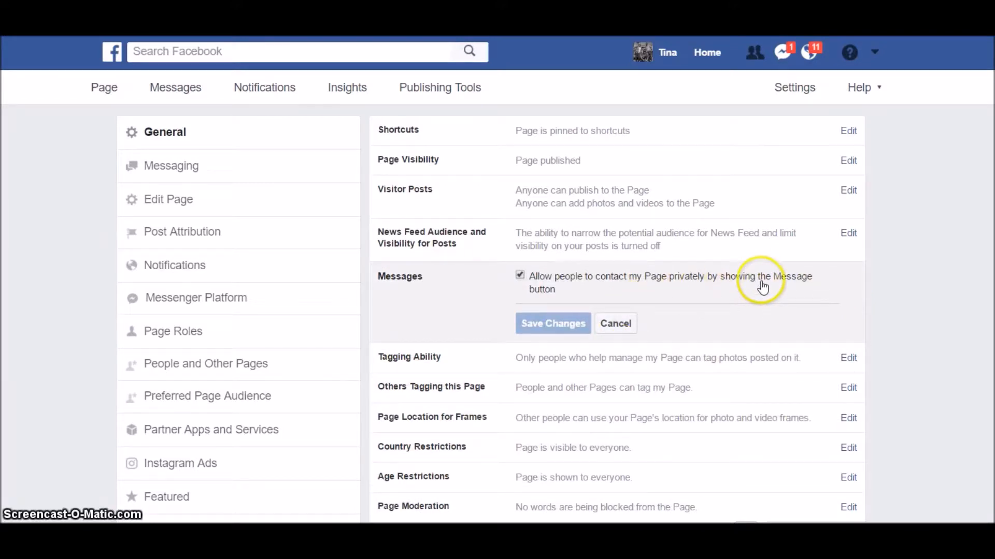
left_click(618, 326)
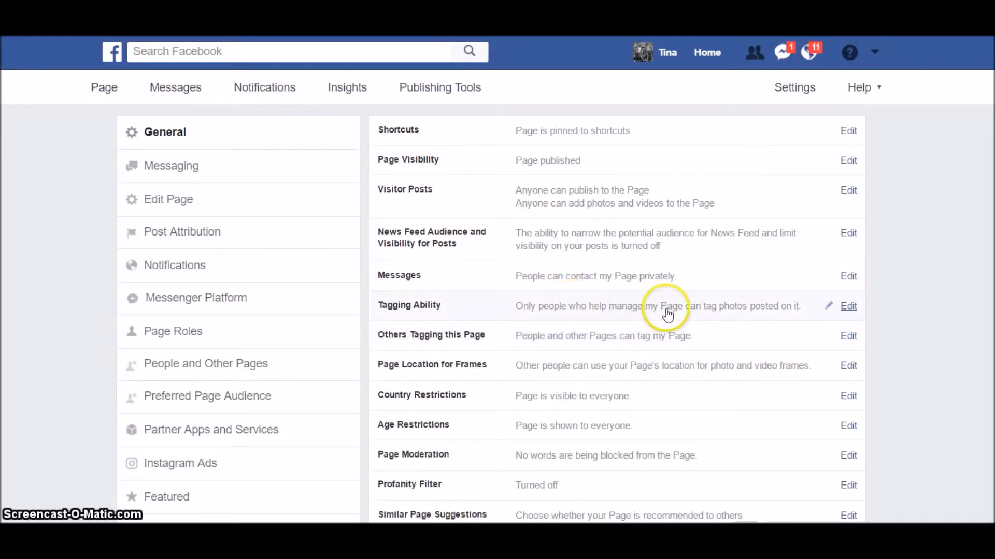
left_click(848, 307)
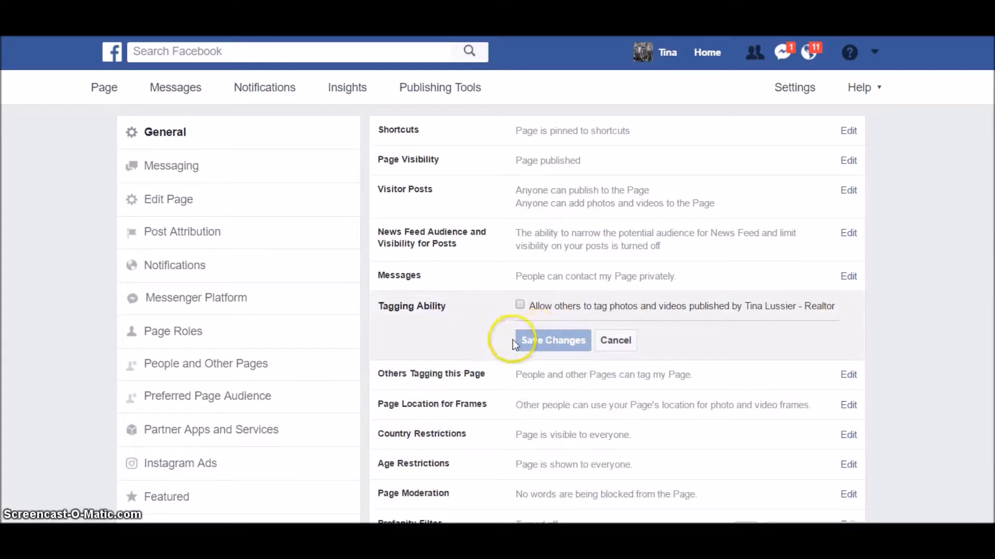
left_click(519, 306)
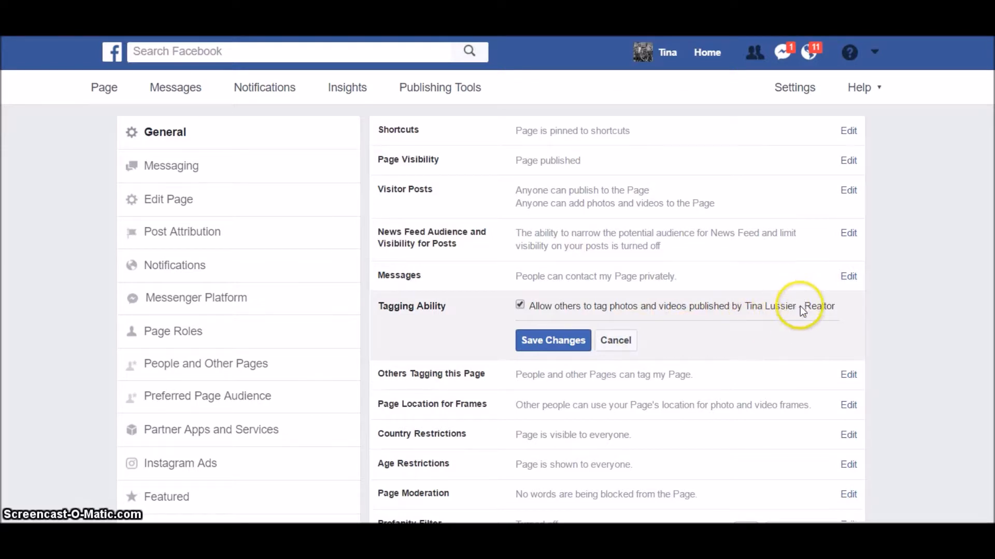
left_click(570, 343)
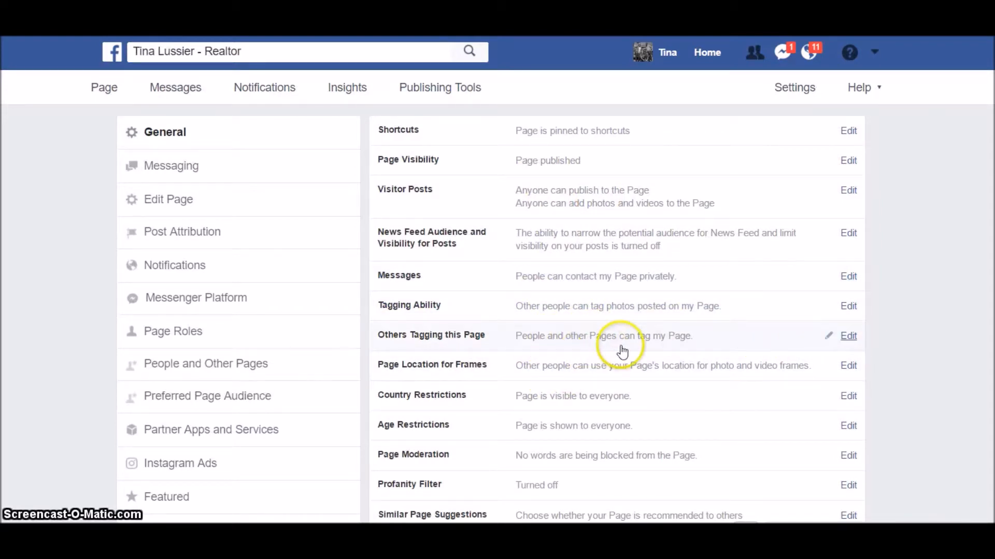
left_click(848, 338)
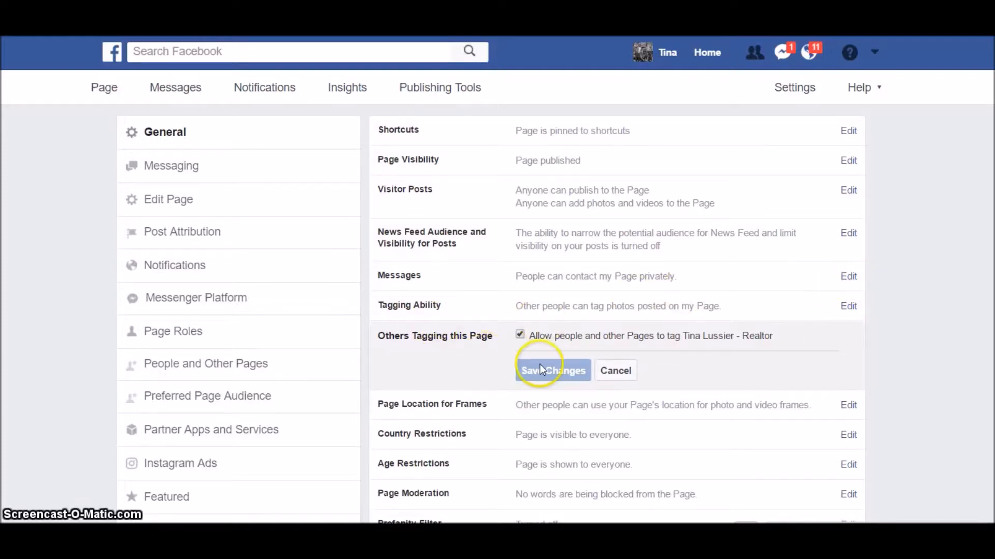
left_click(615, 370)
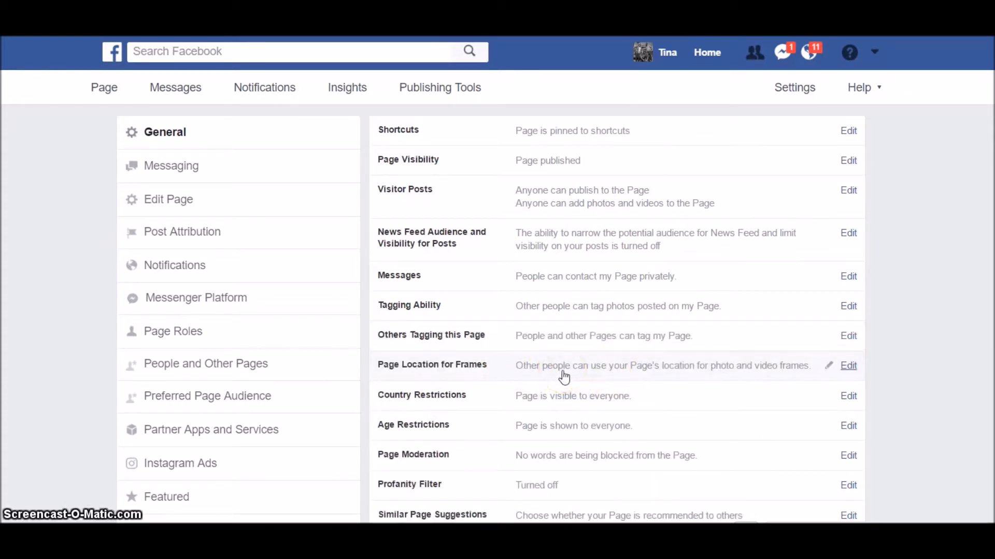
- Open the Page Moderation word-blocking editor and cancel without blocking any words
scroll(726, 373, "down", 2)
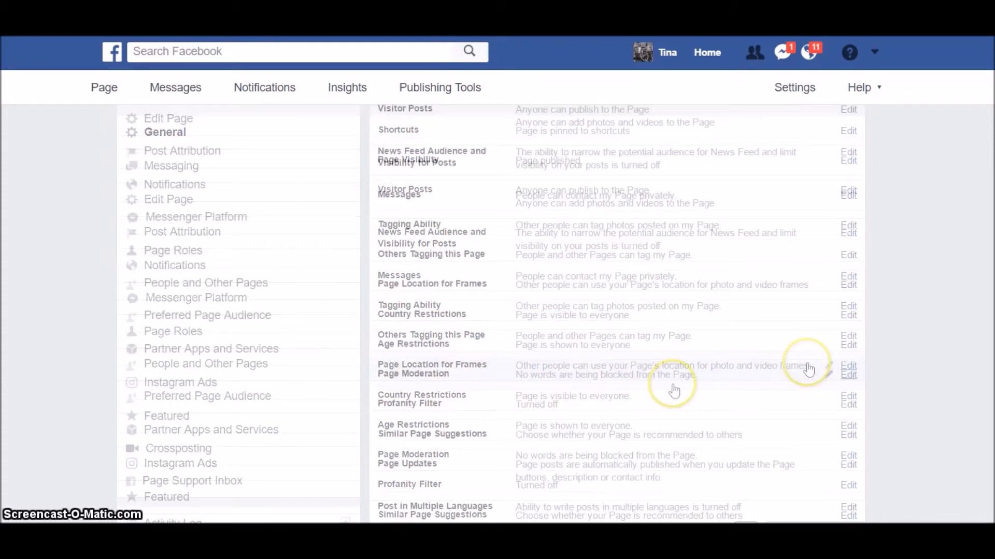
left_click(847, 376)
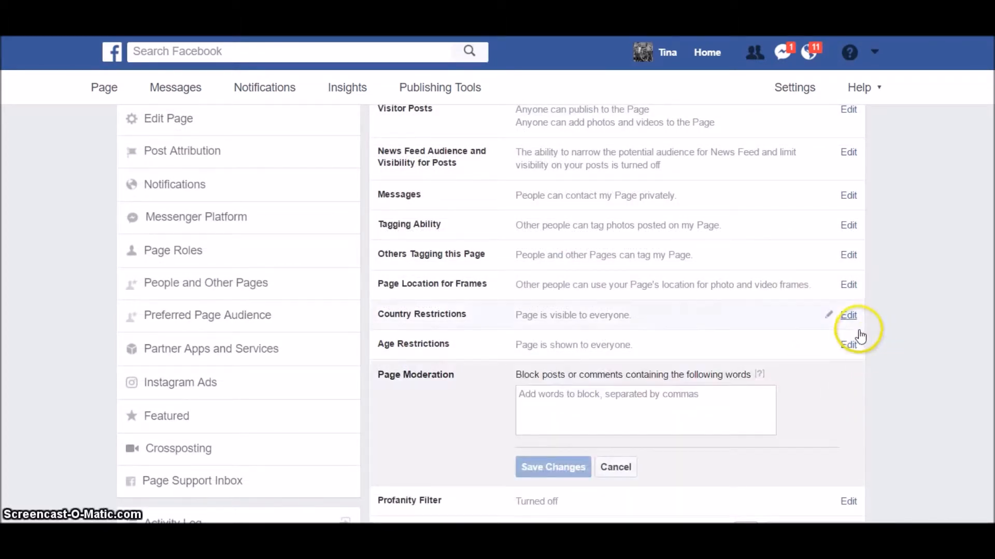
scroll(697, 388, "down", 2)
left_click(627, 325)
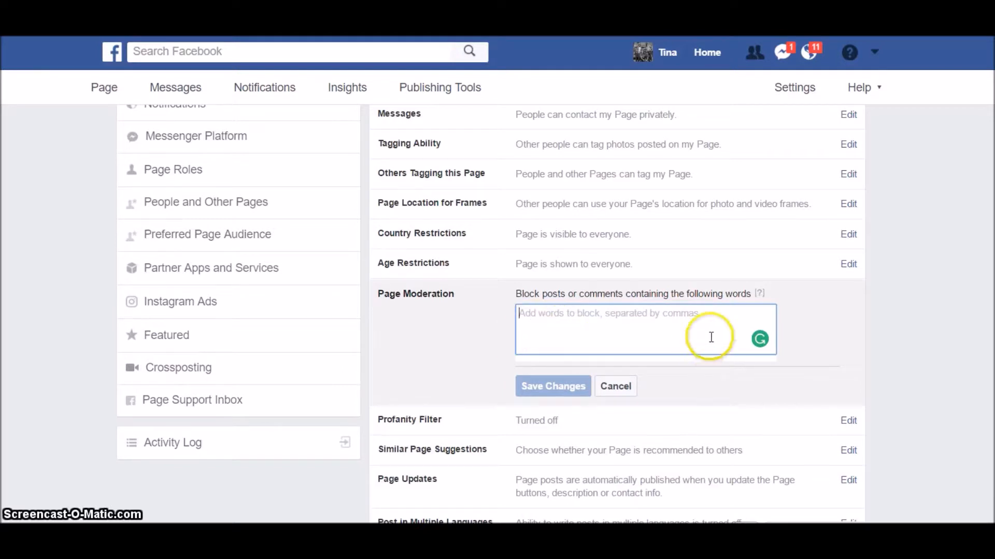
left_click(616, 393)
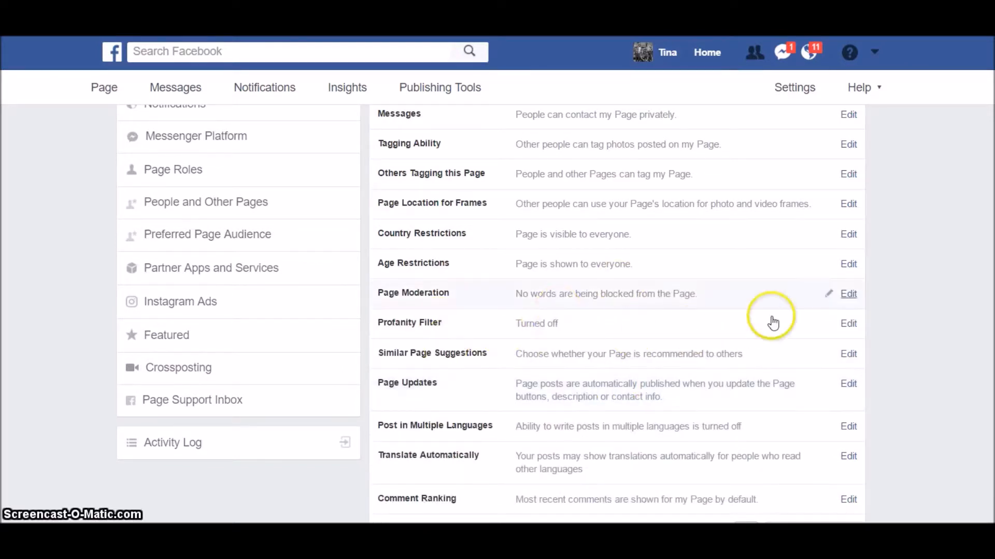
- Set the Profanity Filter to Strong and save the change
left_click(845, 326)
left_click(559, 327)
left_click(535, 366)
left_click(554, 362)
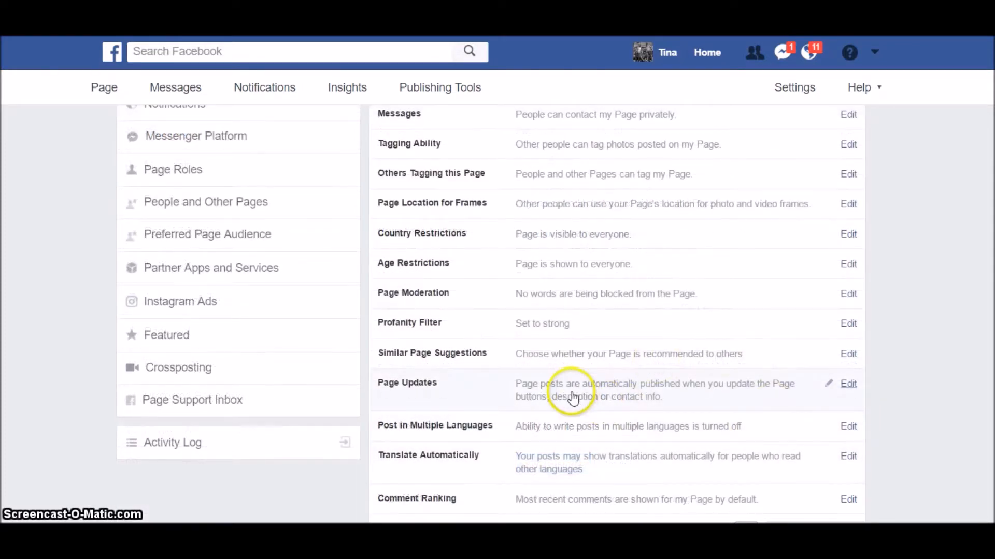
scroll(568, 406, "down", 1)
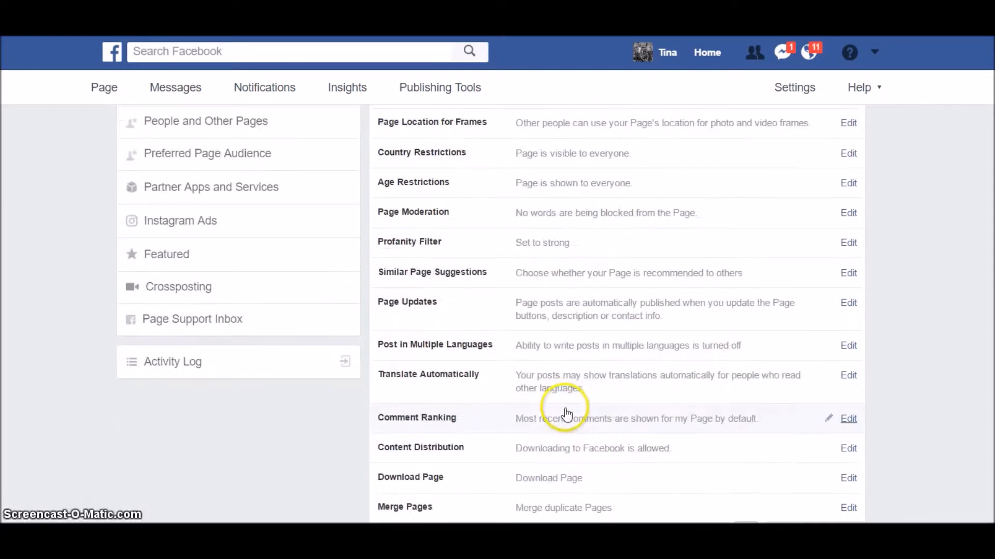
scroll(561, 407, "down", 1)
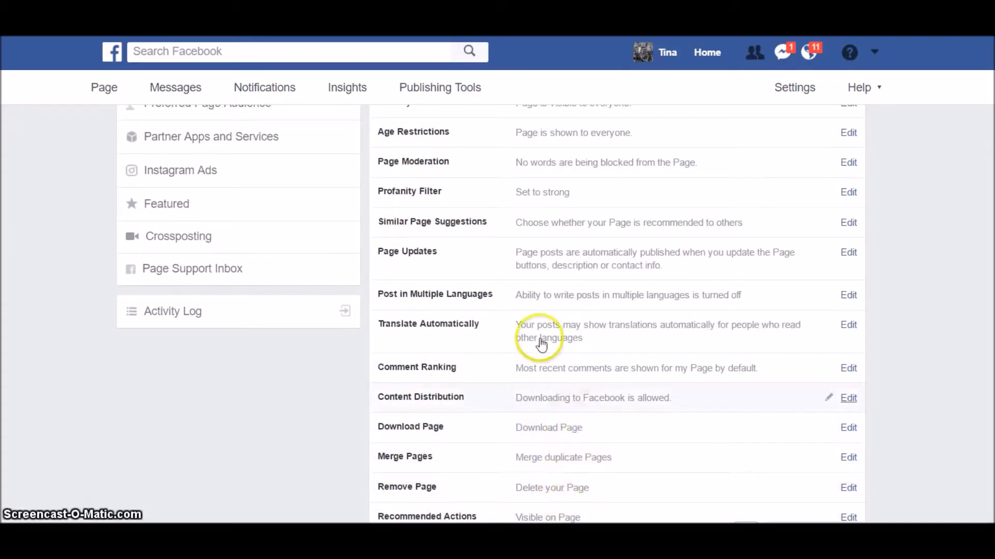
scroll(326, 426, "up", 6)
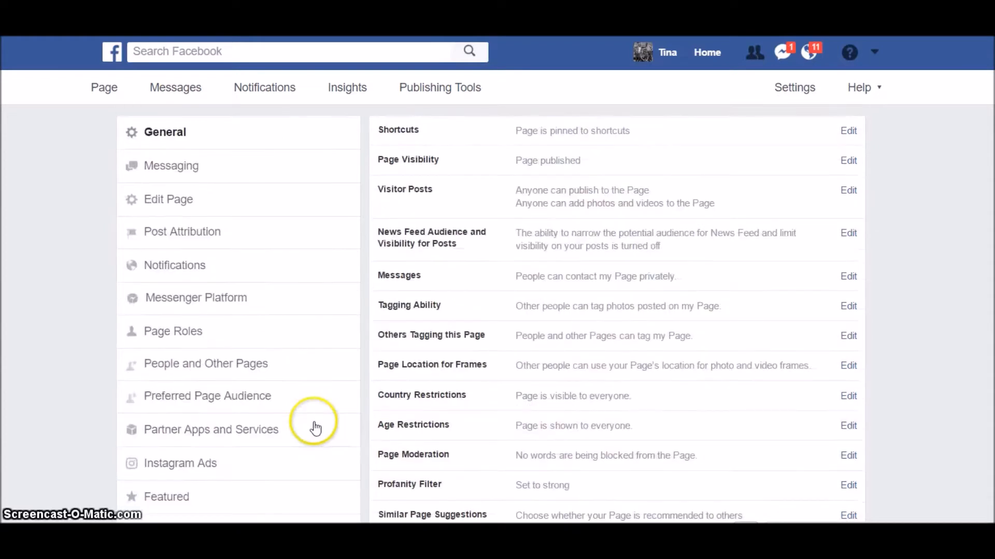
- In Messaging settings, switch Instant Replies to Yes and open its reply message editor
left_click(171, 168)
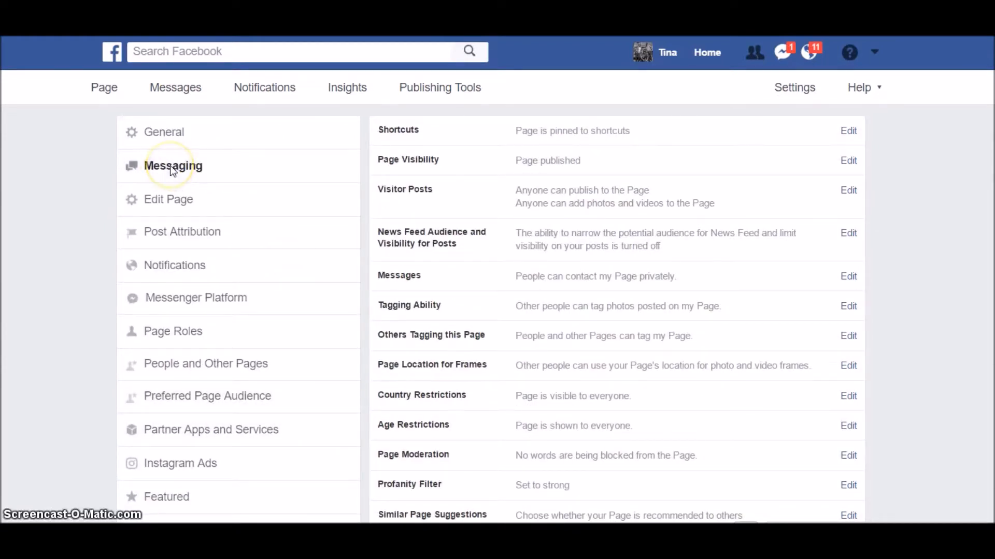
scroll(674, 217, "down", 1)
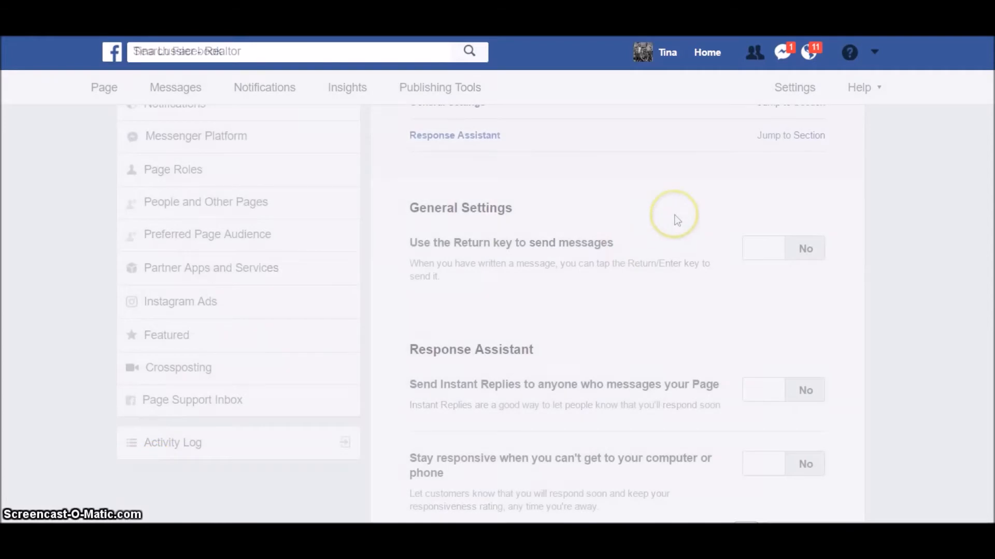
scroll(663, 234, "down", 2)
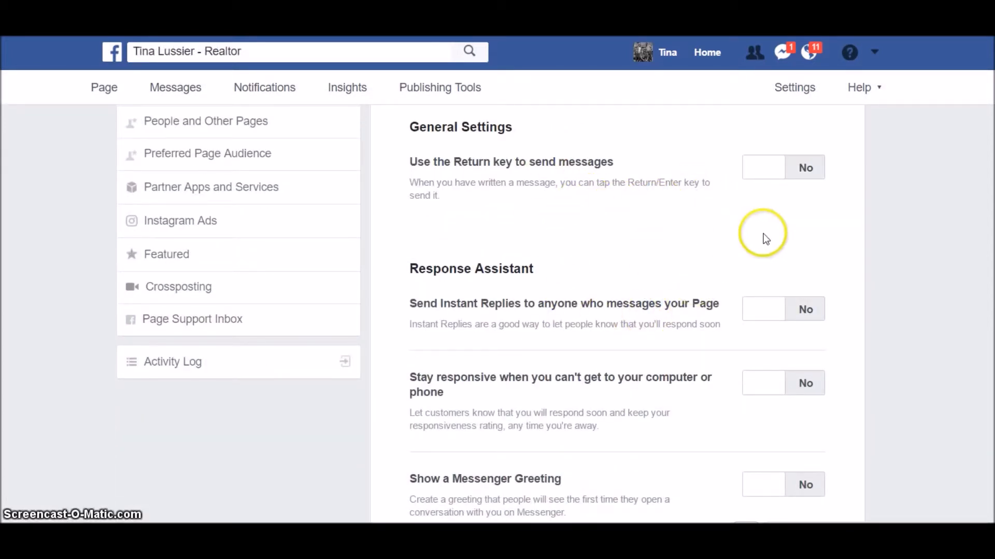
scroll(765, 238, "down", 1)
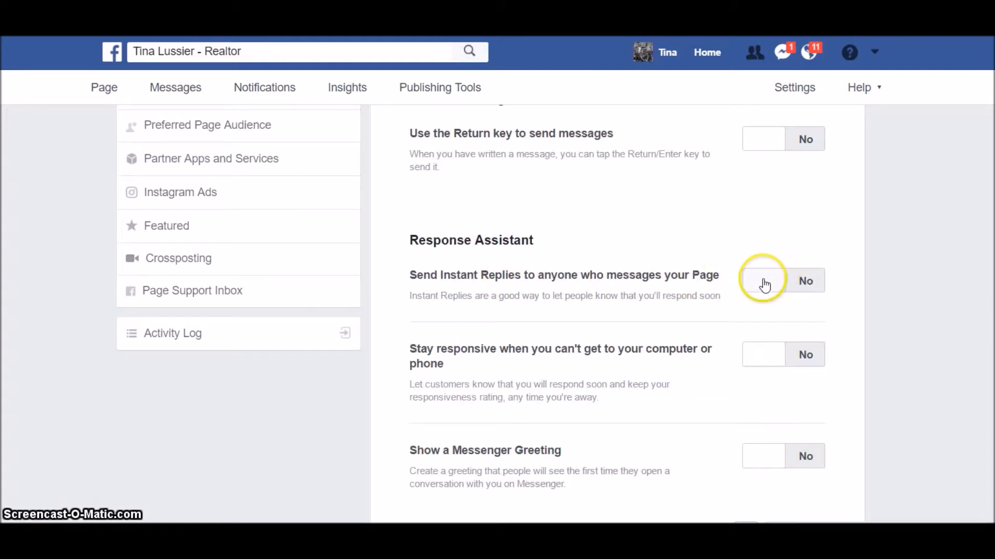
left_click(765, 284)
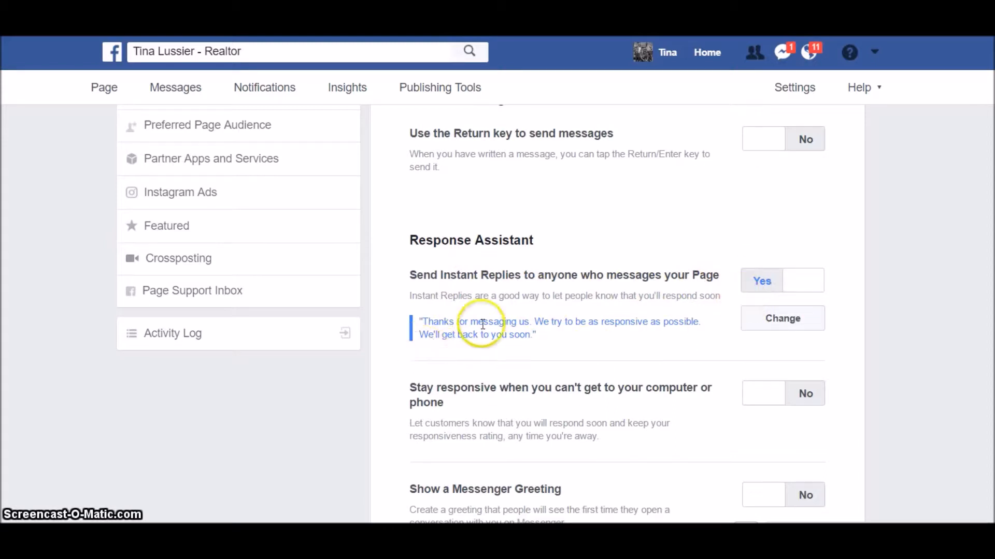
left_click(786, 324)
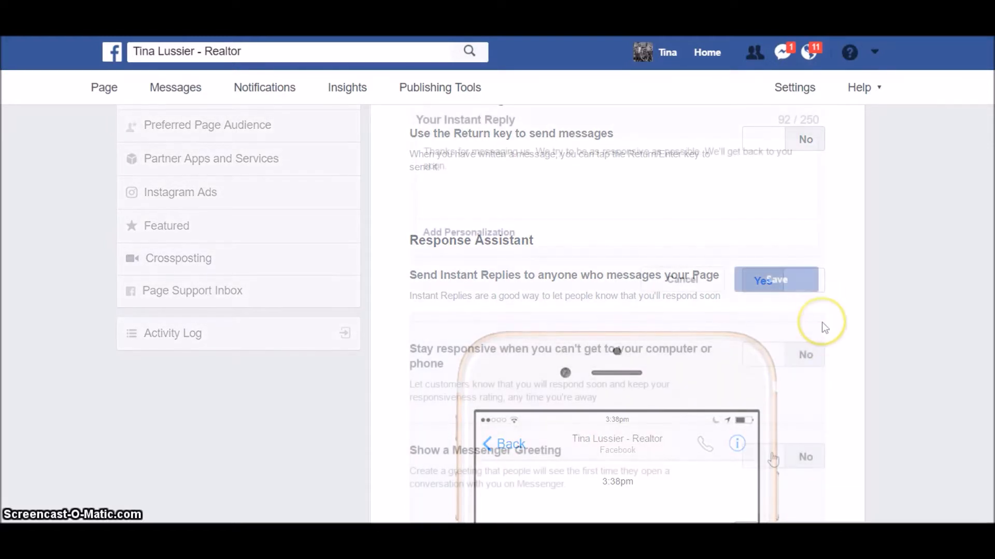
- Switch Show a Messenger Greeting to Yes
scroll(822, 342, "down", 5)
left_click(771, 457)
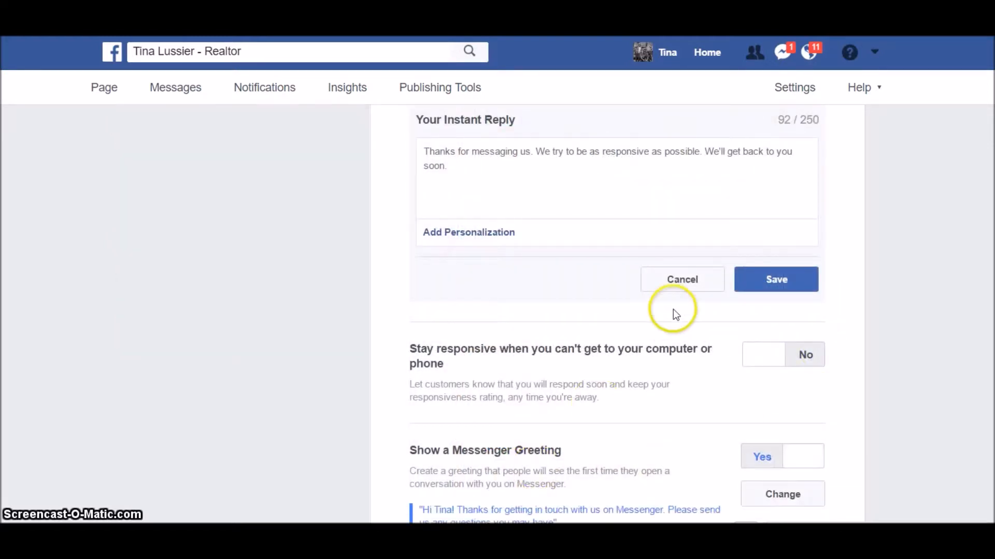
scroll(695, 344, "up", 1)
scroll(570, 326, "down", 2)
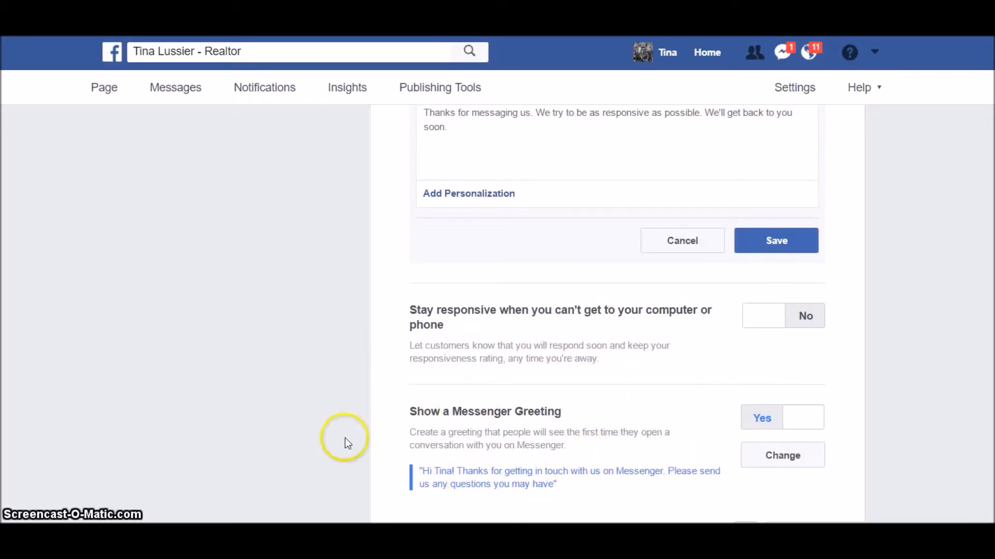
scroll(423, 334, "up", 10)
scroll(427, 337, "up", 3)
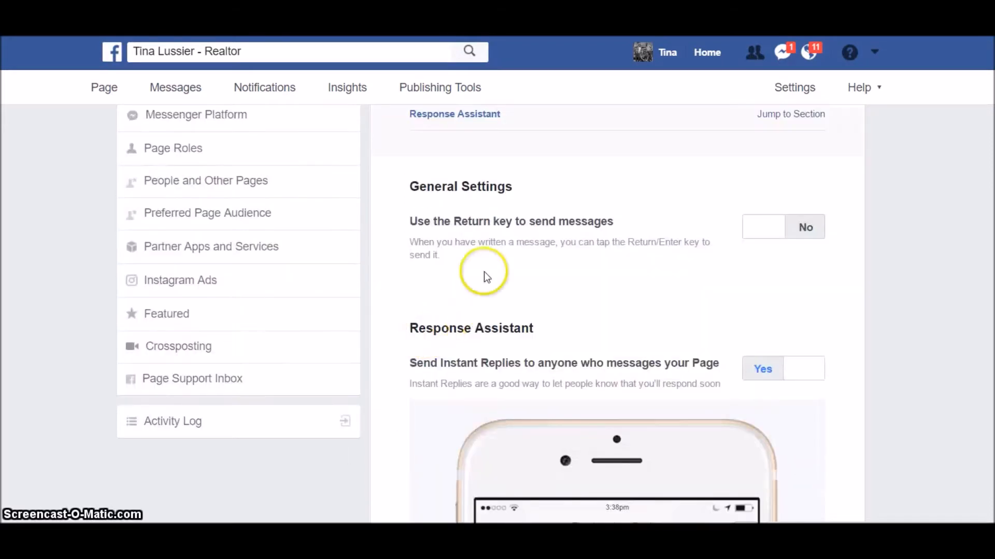
scroll(506, 351, "down", 6)
scroll(489, 388, "up", 10)
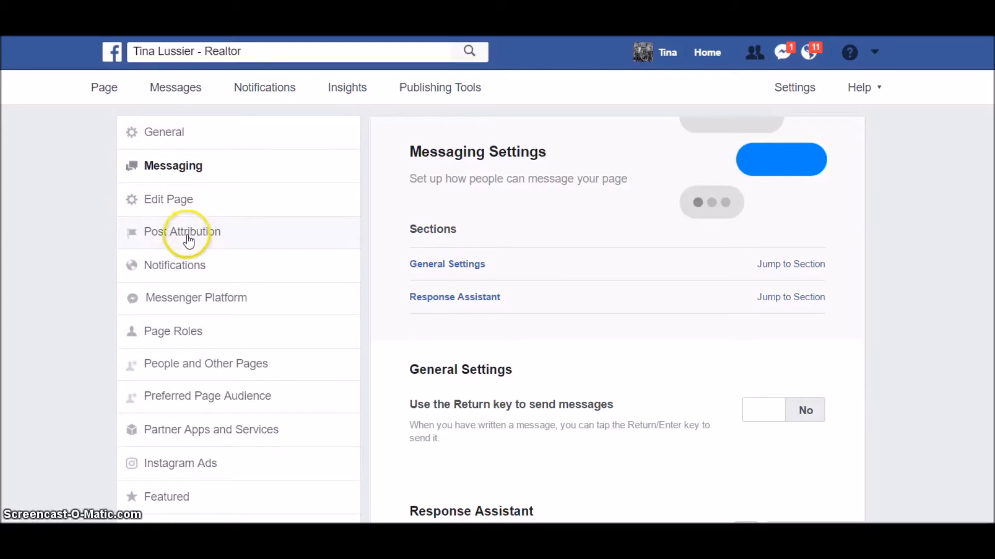
- Review the page's Notifications settings, then view Messenger Platform with Discover Visibility set to Show
left_click(187, 264)
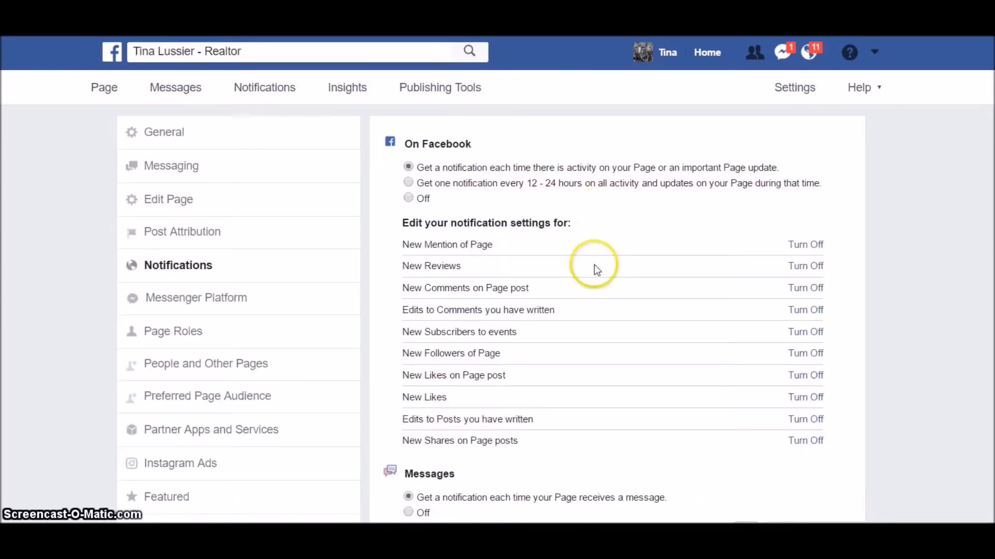
scroll(720, 285, "down", 3)
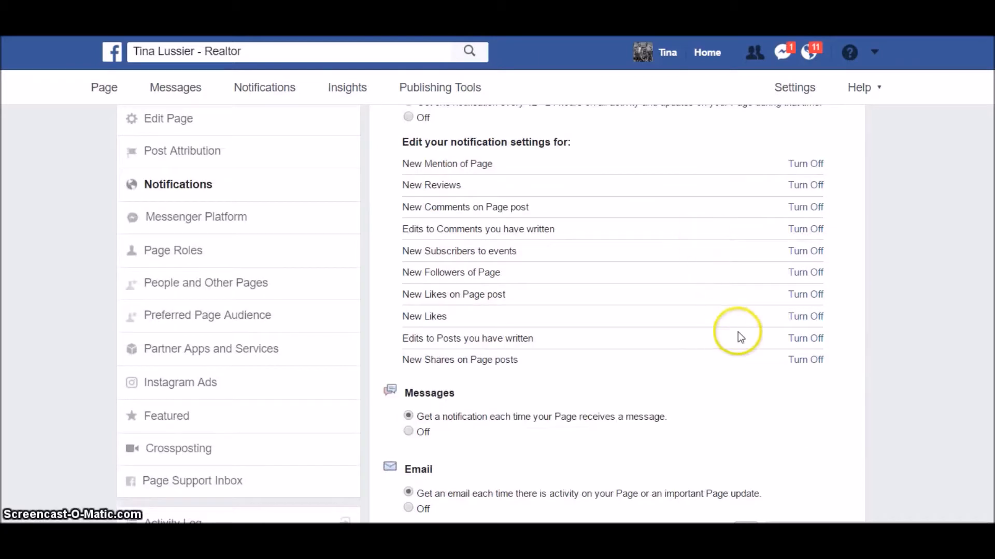
scroll(552, 381, "up", 3)
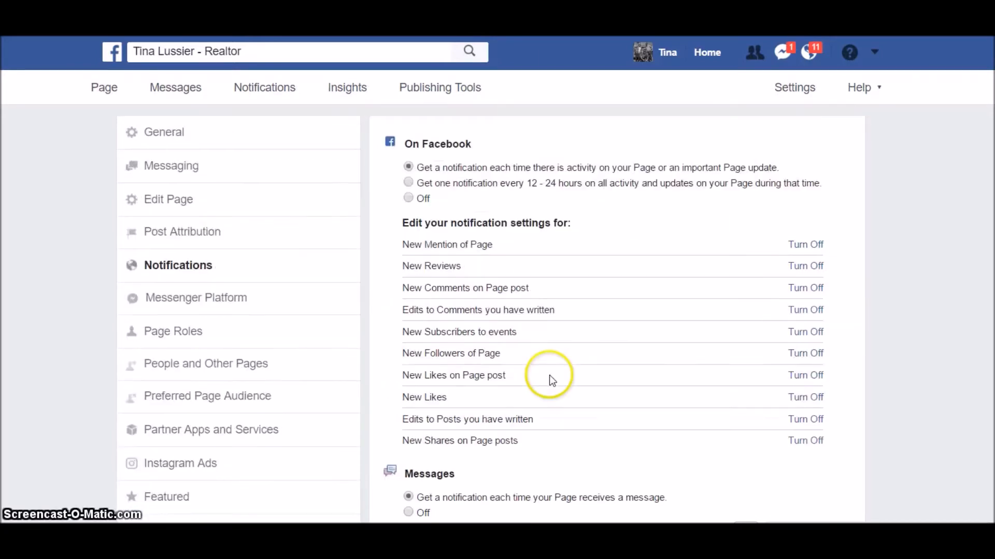
left_click(233, 299)
scroll(280, 259, "down", 2)
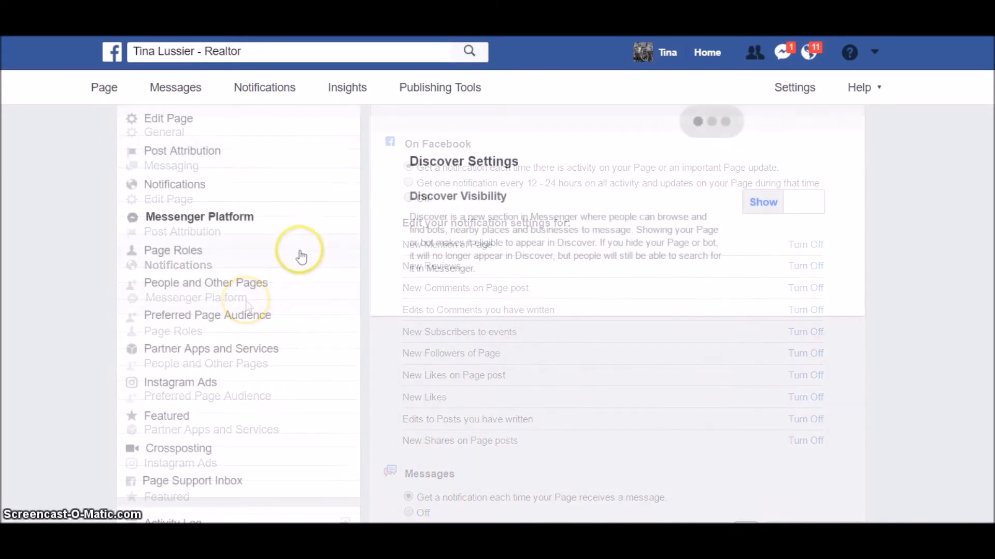
left_click(258, 259)
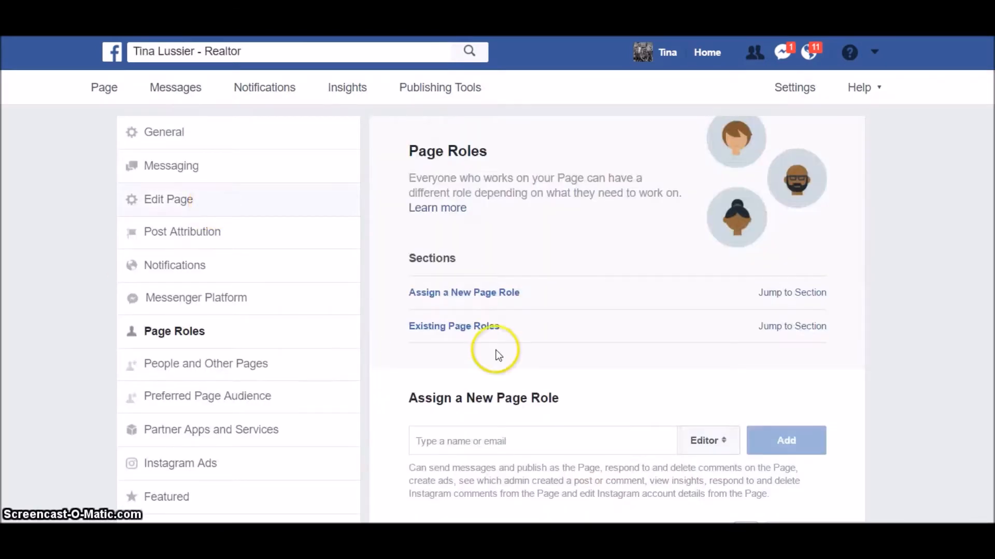
scroll(633, 316, "down", 3)
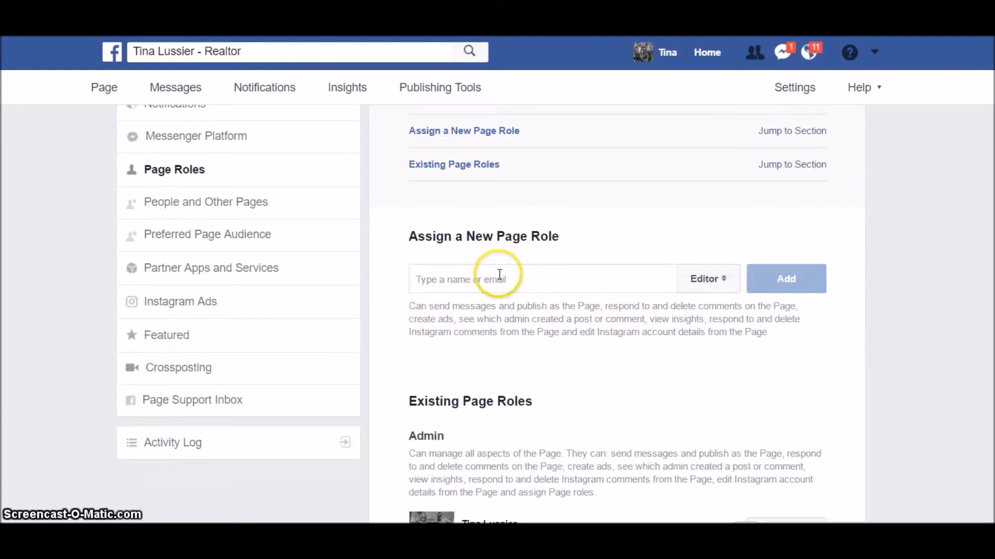
left_click(499, 280)
scroll(639, 237, "down", 2)
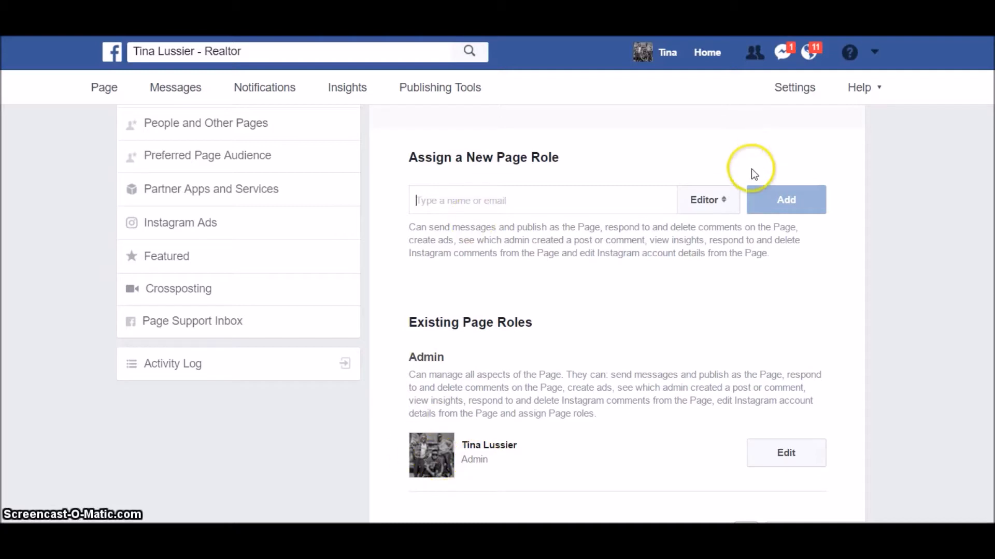
left_click(729, 203)
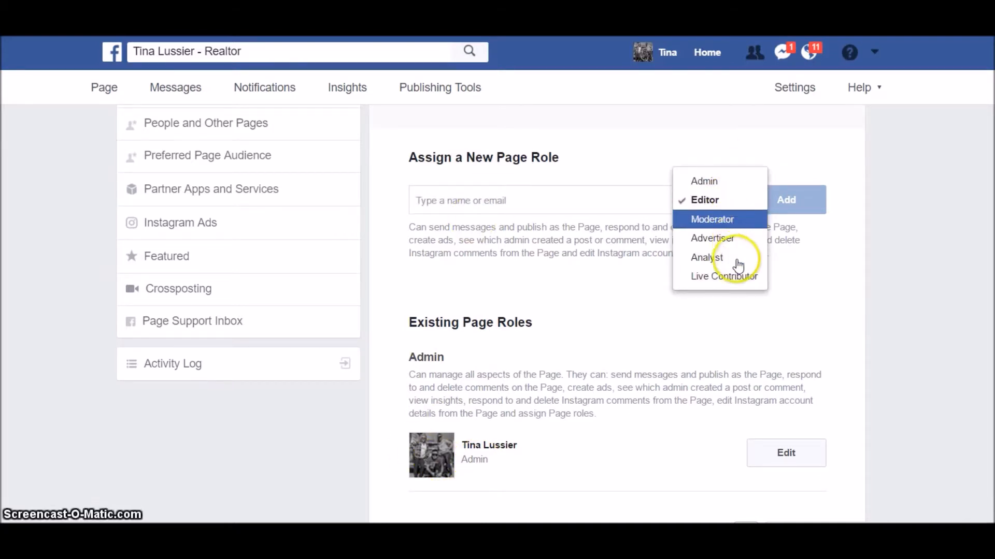
left_click(909, 295)
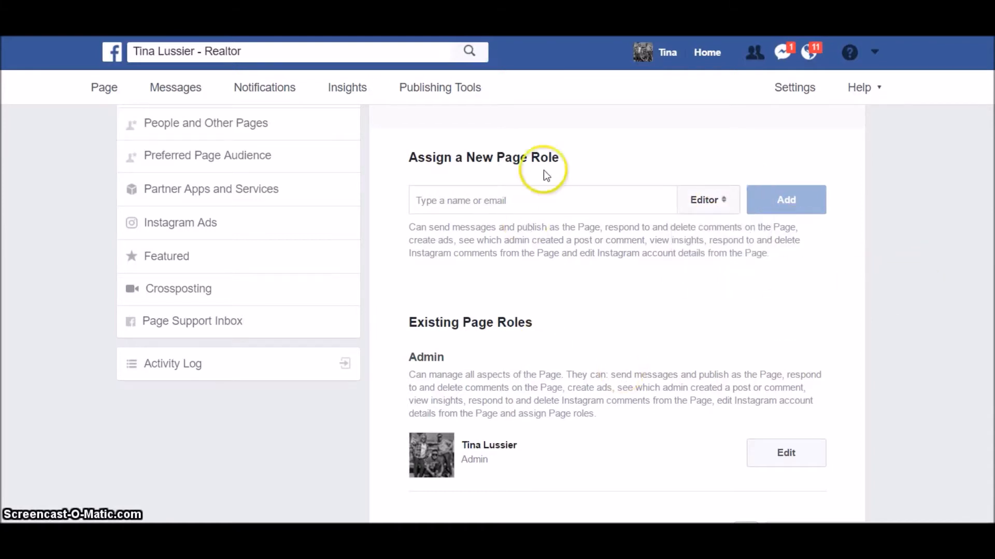
left_click(502, 200)
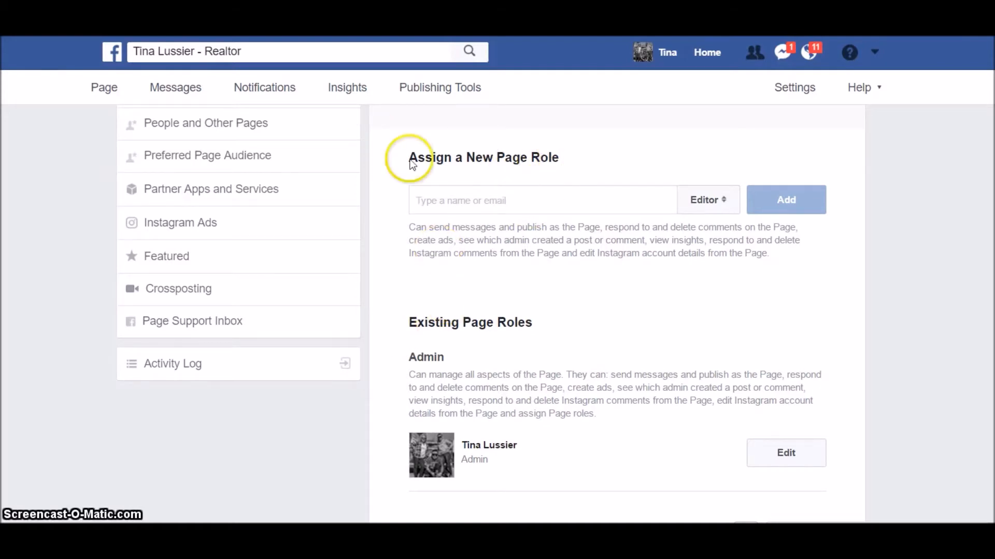
scroll(231, 231, "up", 2)
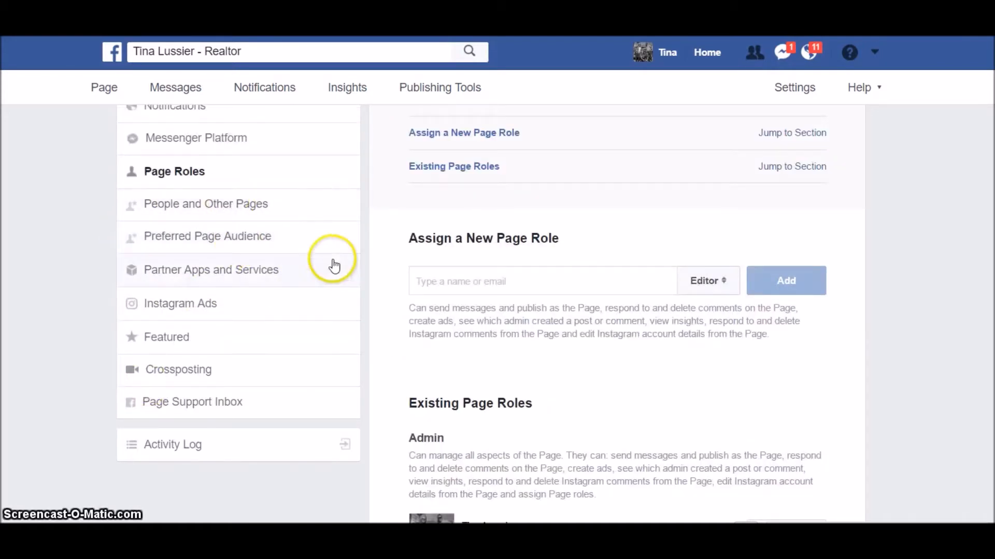
- Check the People and Other Pages list, keeping it on People Who Like This Page
left_click(272, 210)
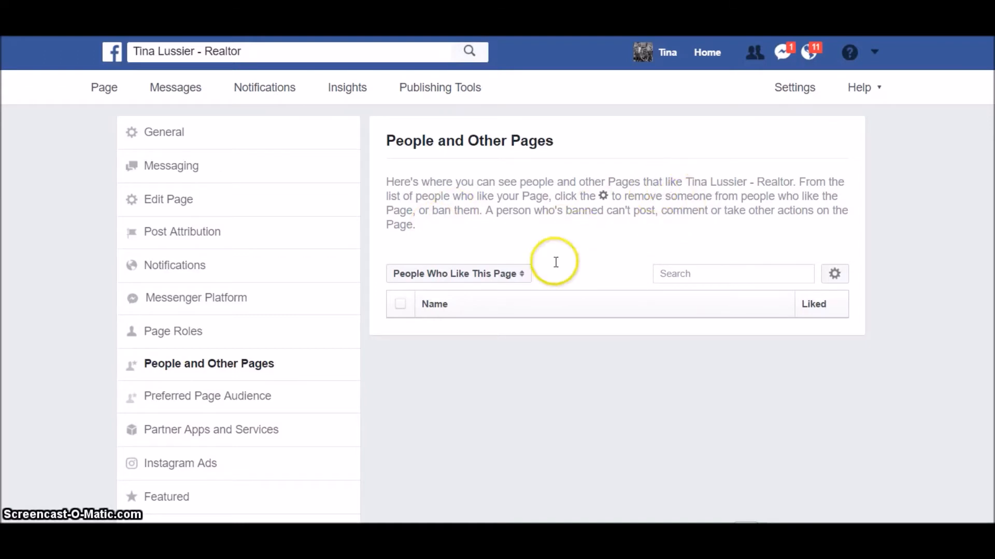
left_click(524, 284)
left_click(533, 275)
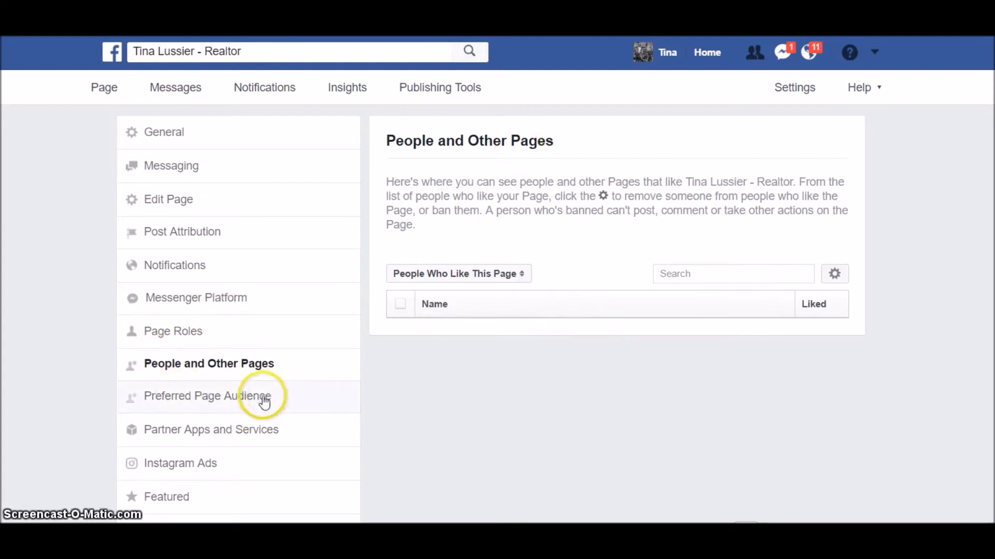
scroll(280, 347, "down", 2)
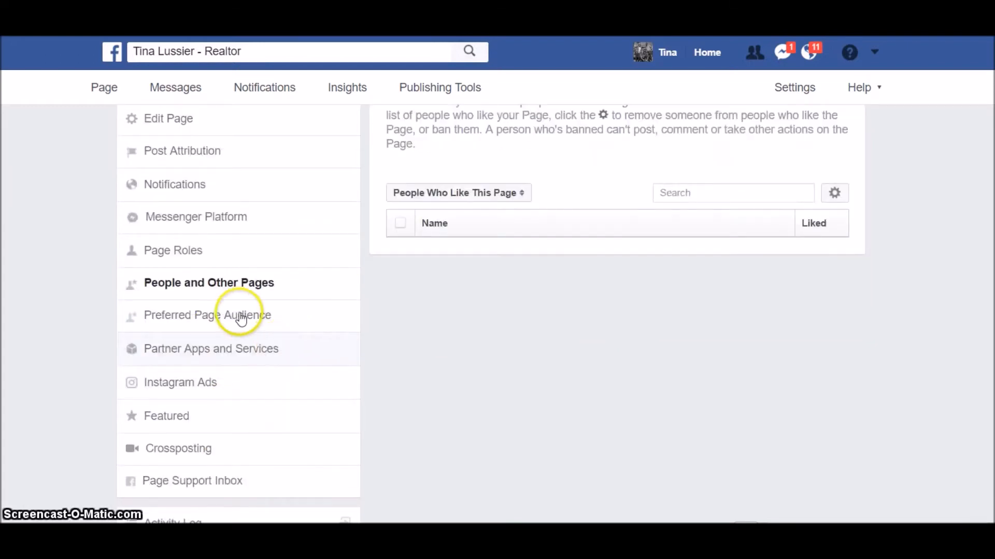
- Look over the Preferred Page Audience settings, which have no audience set
left_click(248, 317)
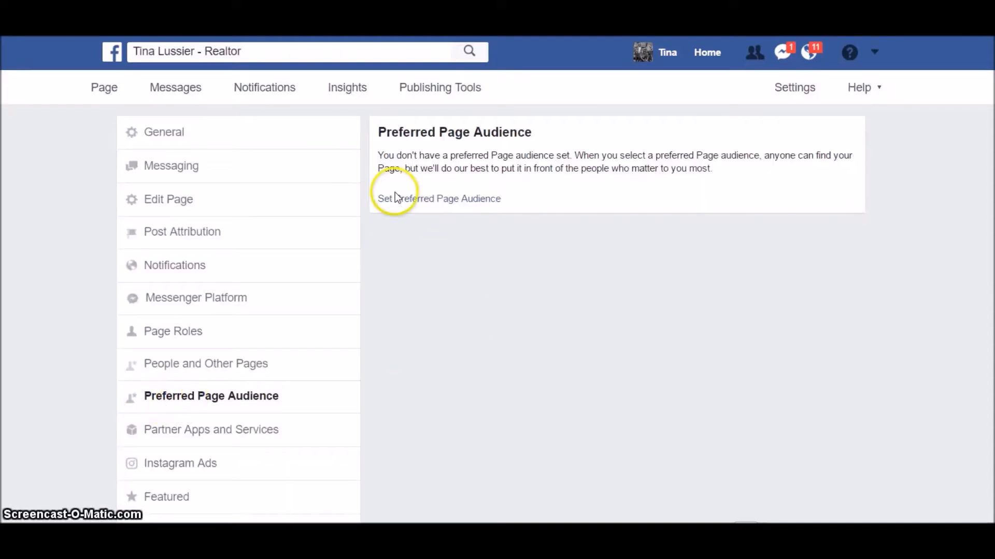
scroll(103, 313, "down", 2)
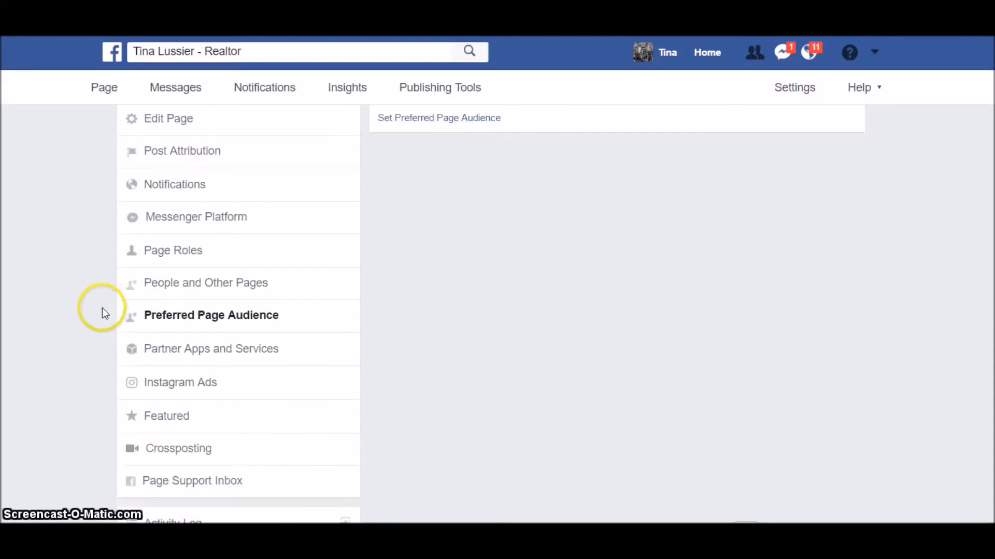
scroll(295, 324, "down", 1)
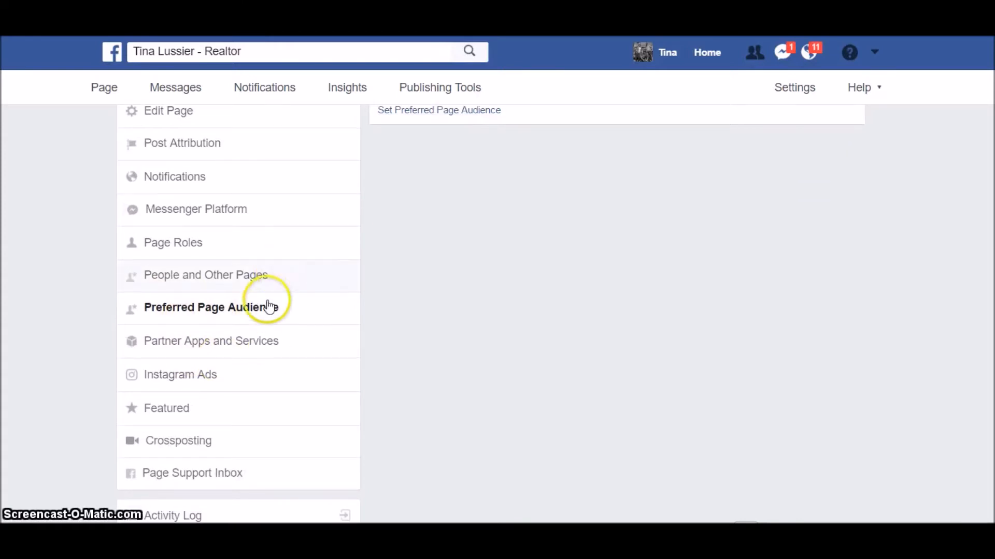
- Cancel adding an Instagram account under Instagram Ads, then view the Featured settings
left_click(210, 382)
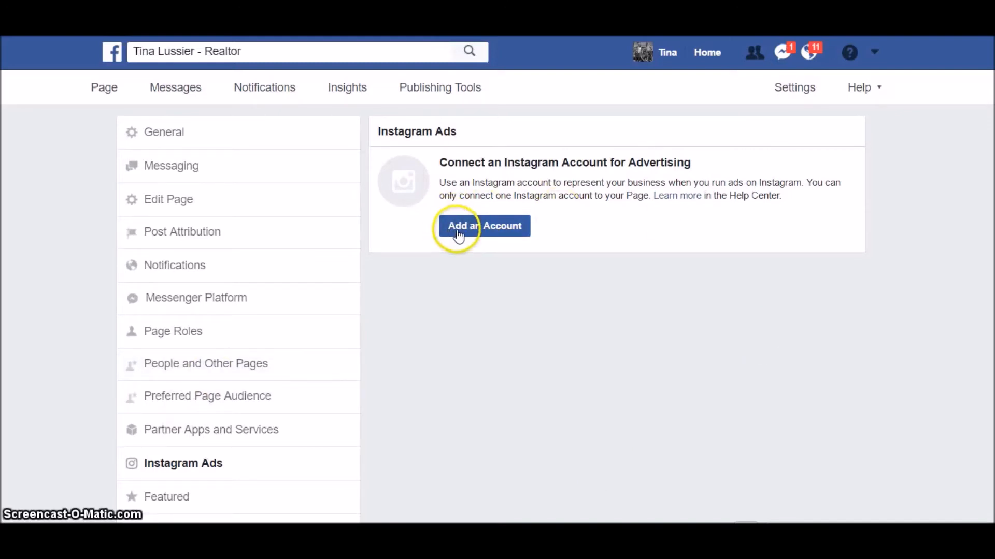
left_click(483, 231)
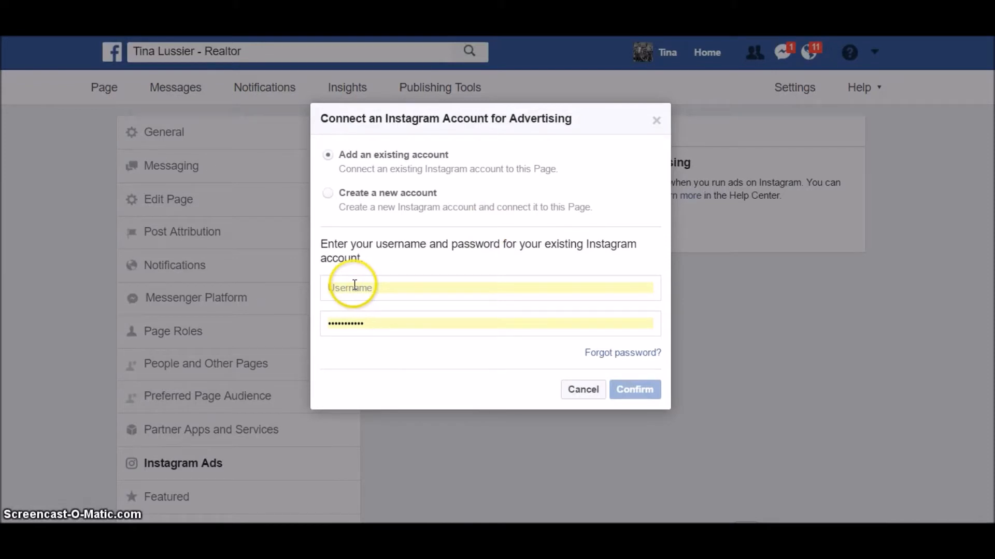
left_click(583, 389)
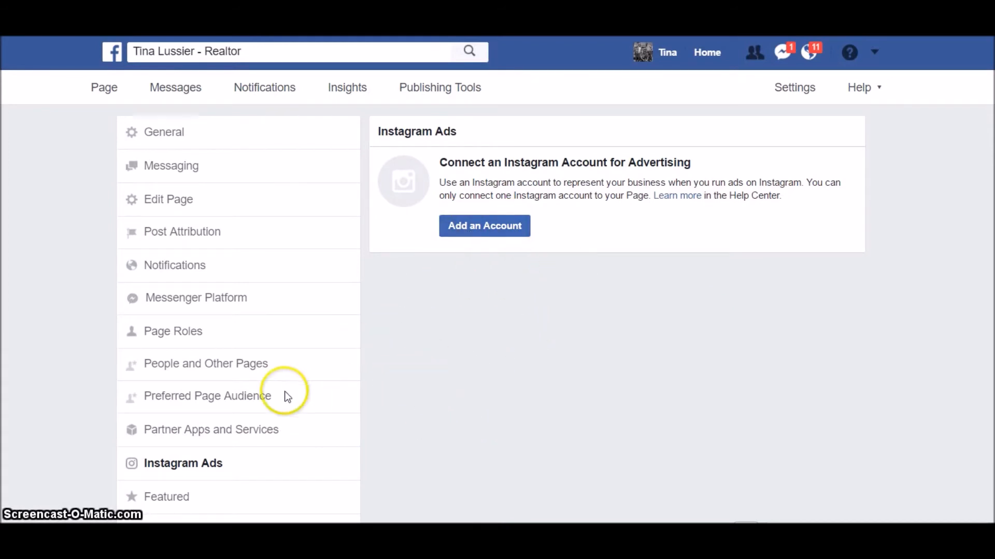
scroll(285, 331, "down", 2)
left_click(198, 411)
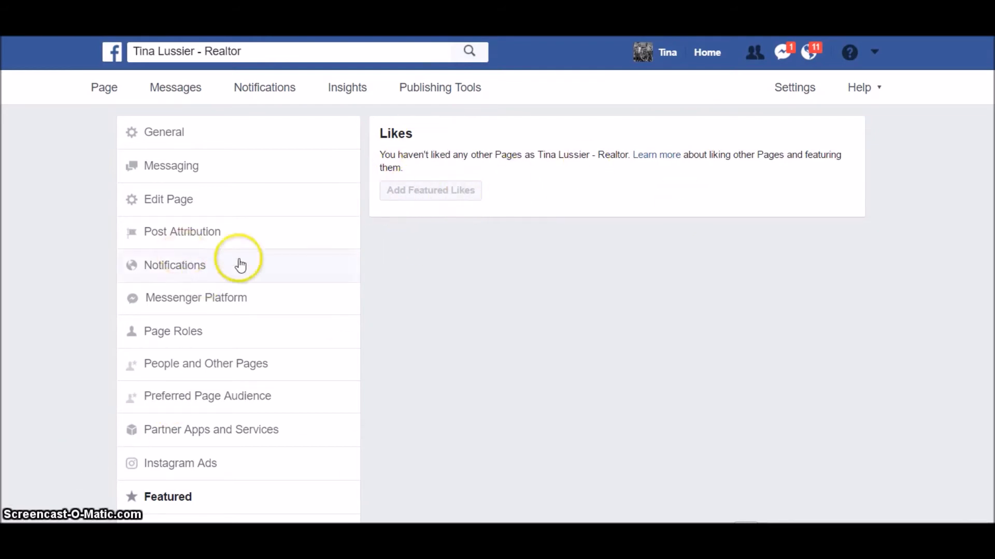
- Show the Crossposting settings, with the Add Page field empty and no Pages listed
scroll(271, 269, "down", 2)
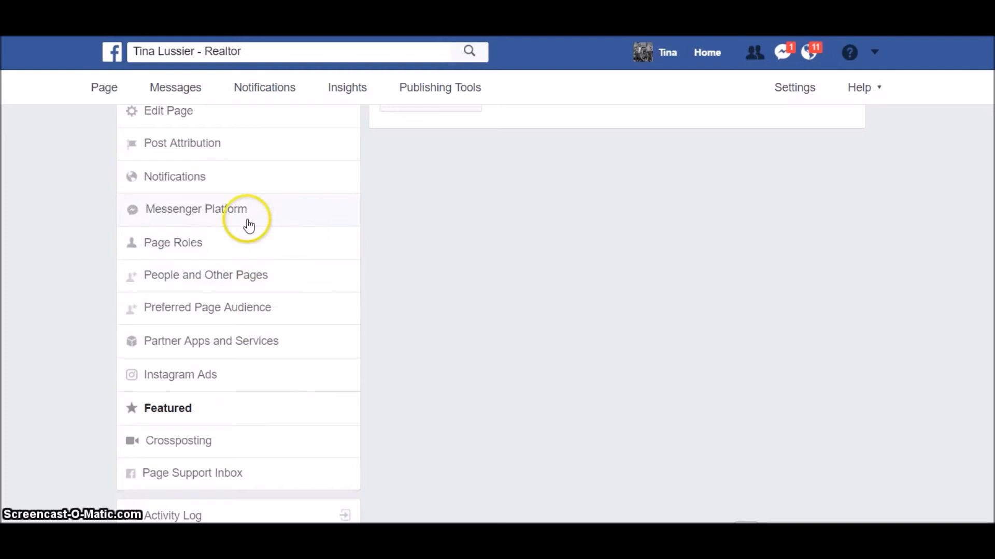
left_click(241, 445)
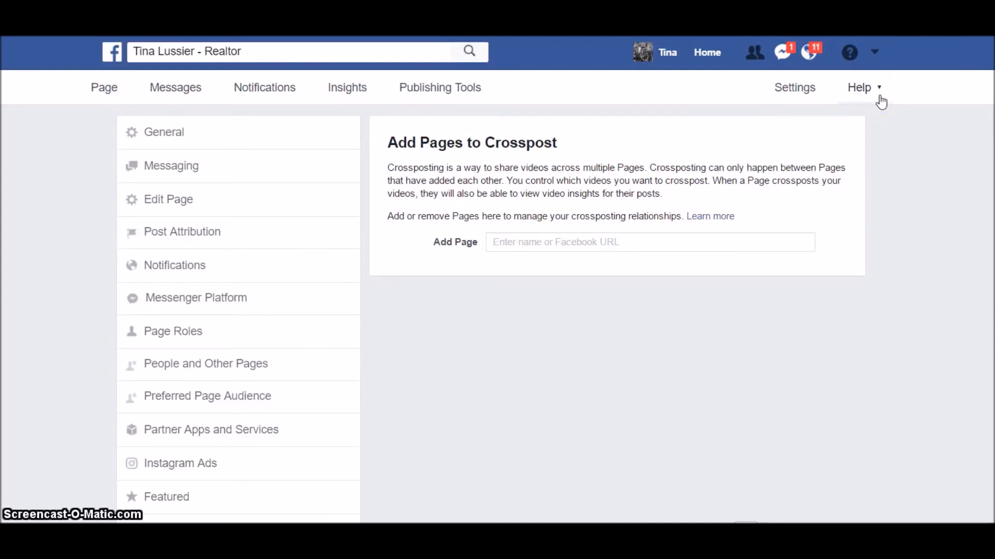
- Search 'Realty' and add Realty Executives First Choice as a crossposting Page
type("Realty")
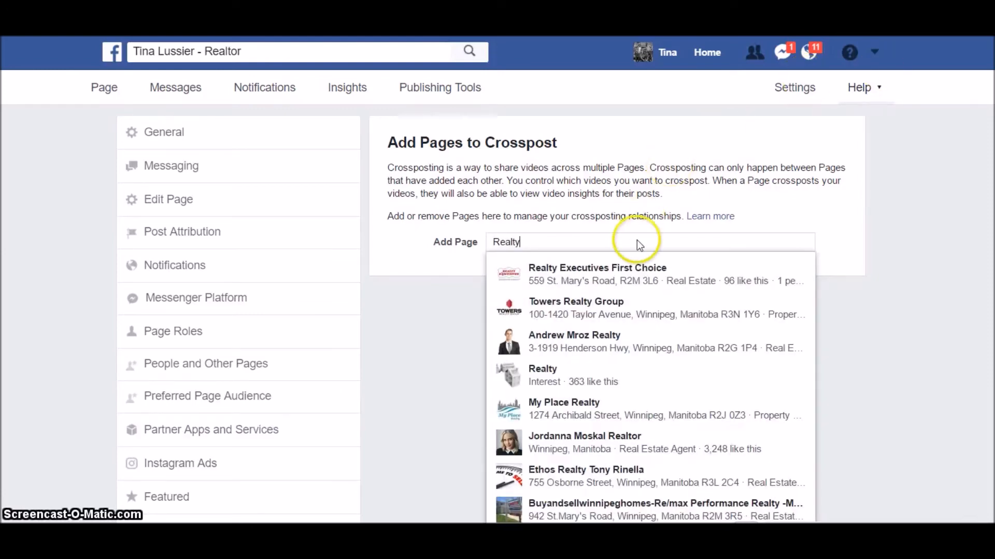
left_click(637, 279)
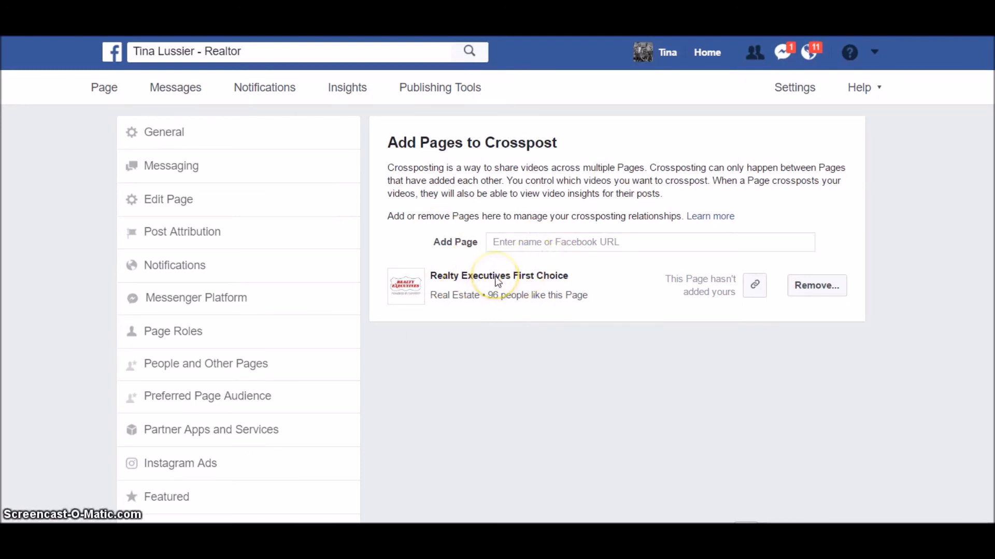
left_click(513, 278)
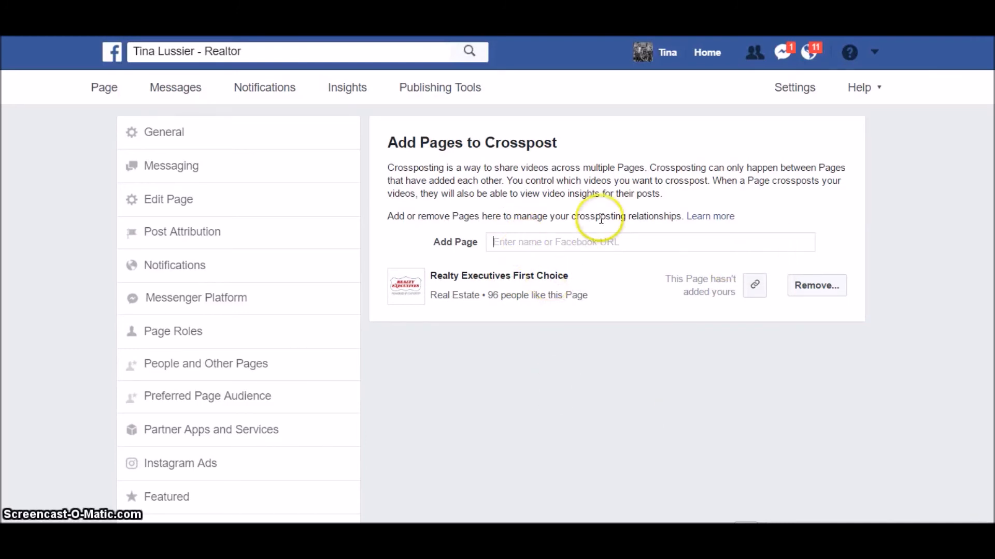
scroll(282, 378, "down", 2)
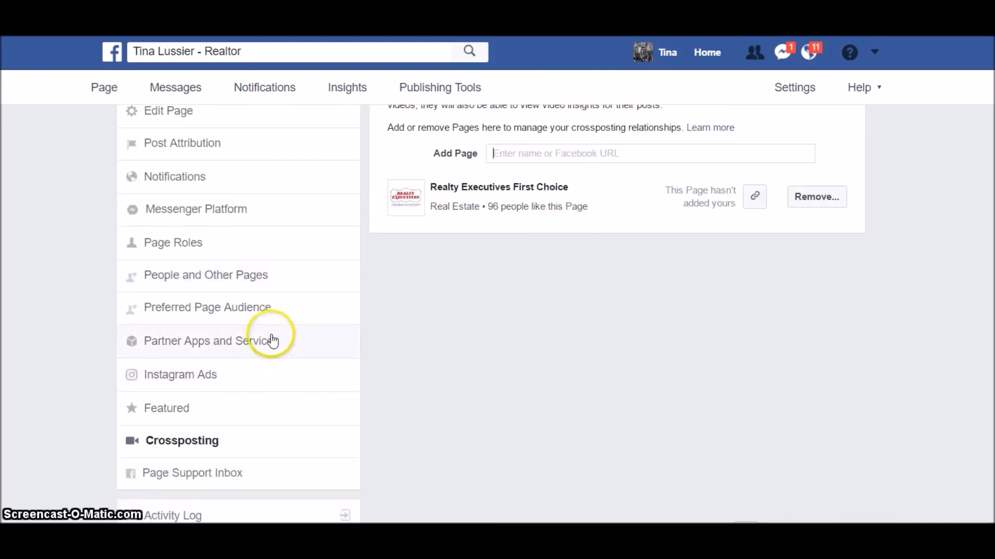
scroll(556, 384, "up", 2)
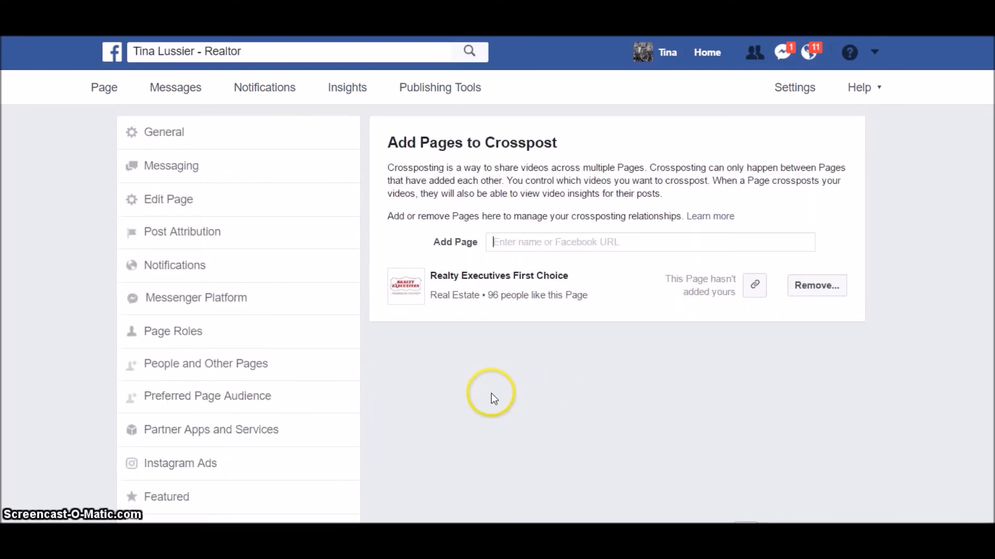
left_click(103, 88)
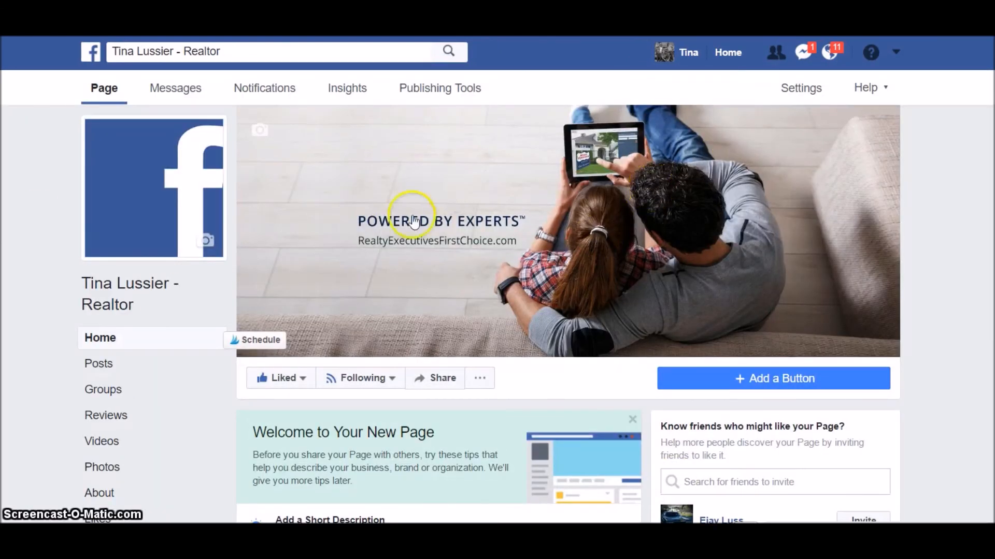
scroll(565, 309, "down", 5)
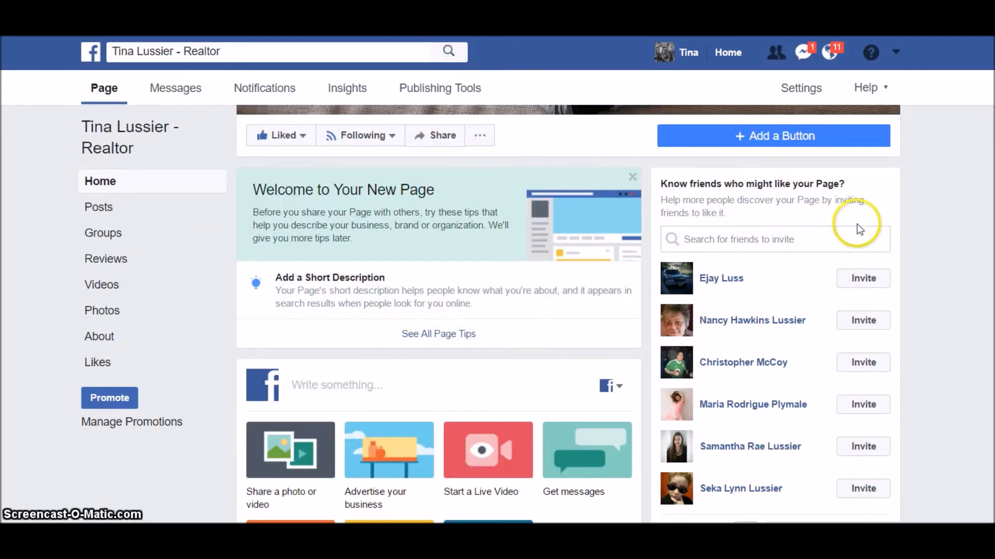
scroll(857, 224, "down", 2)
scroll(788, 348, "down", 6)
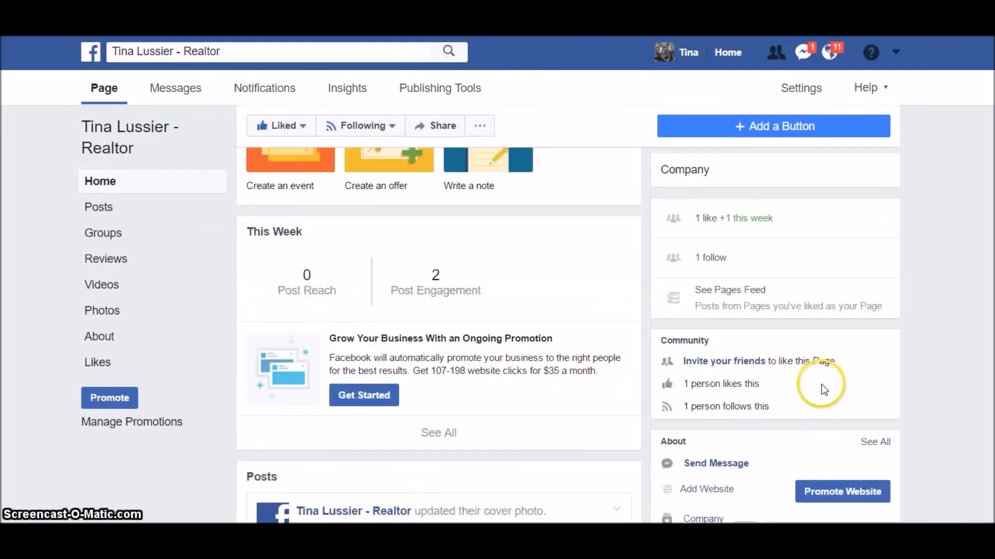
scroll(822, 385, "up", 8)
scroll(823, 346, "down", 6)
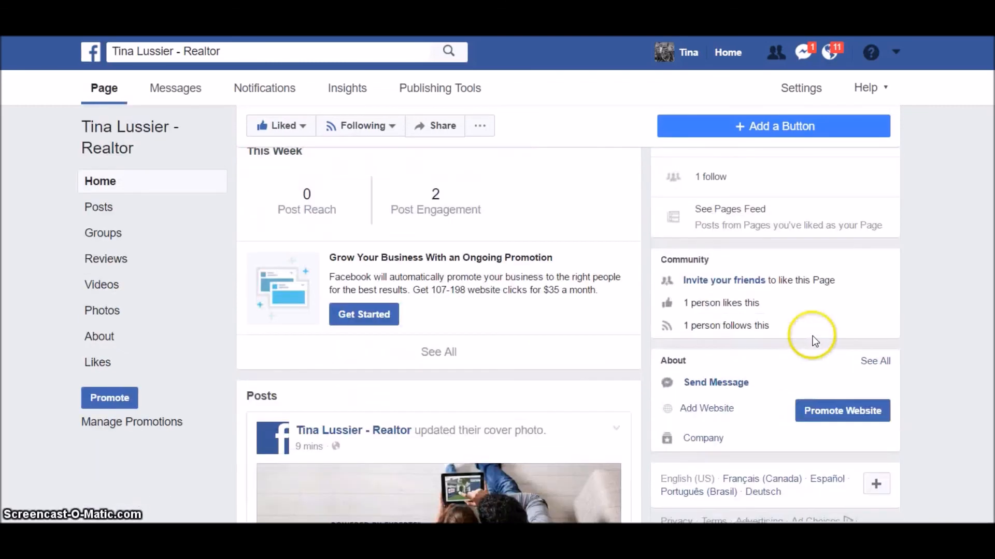
- Open and close the invite-friends list, then view the page's Following options
left_click(737, 284)
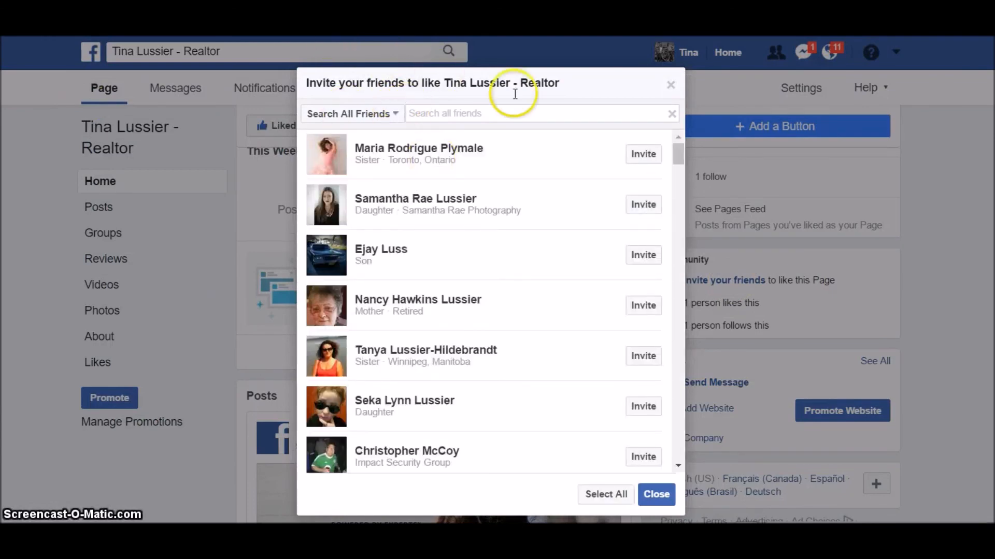
left_click(670, 84)
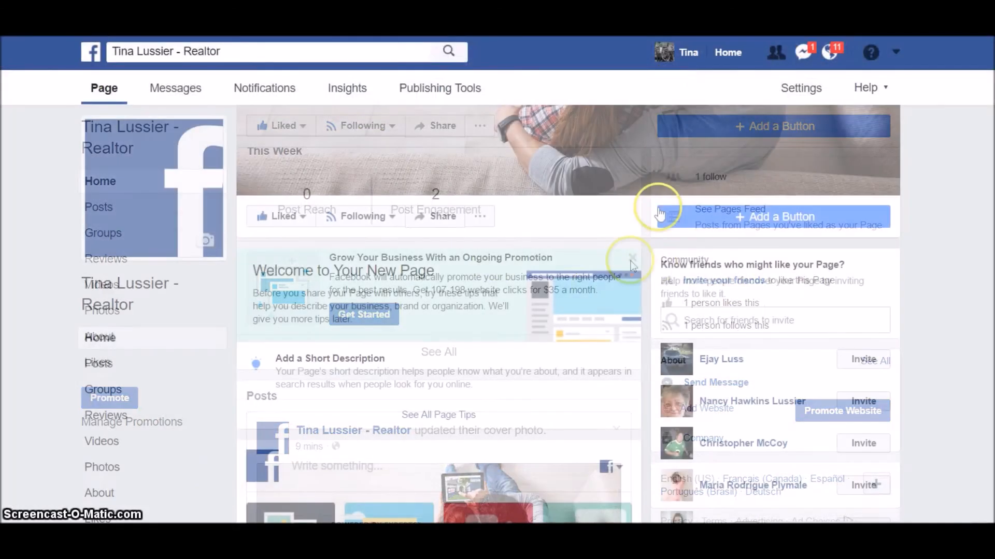
left_click(391, 216)
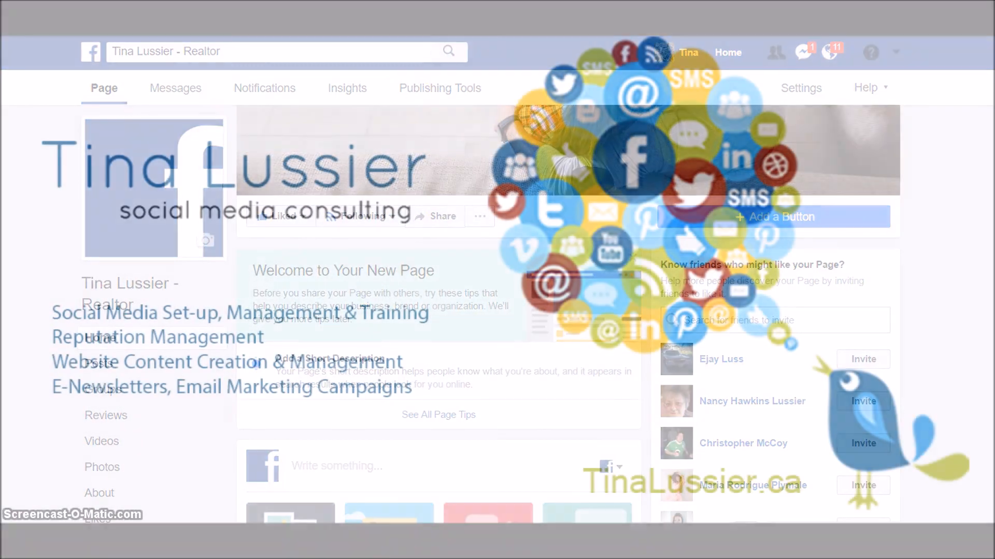